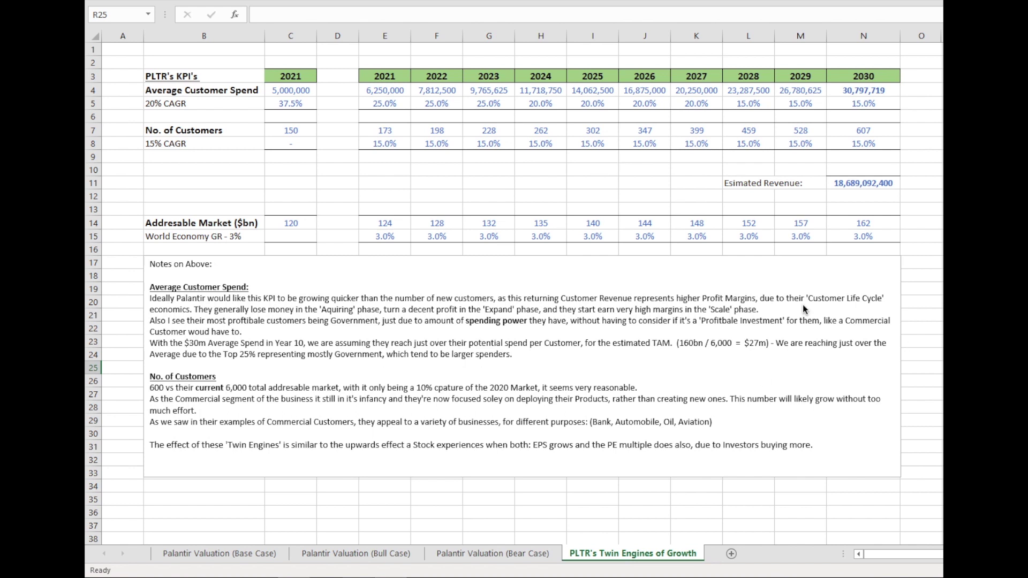
# - Inspect the 20% CAGR, Average Customer Spend and No. of Customers labels on the Twin Engines sheet
pyautogui.click(639, 253)
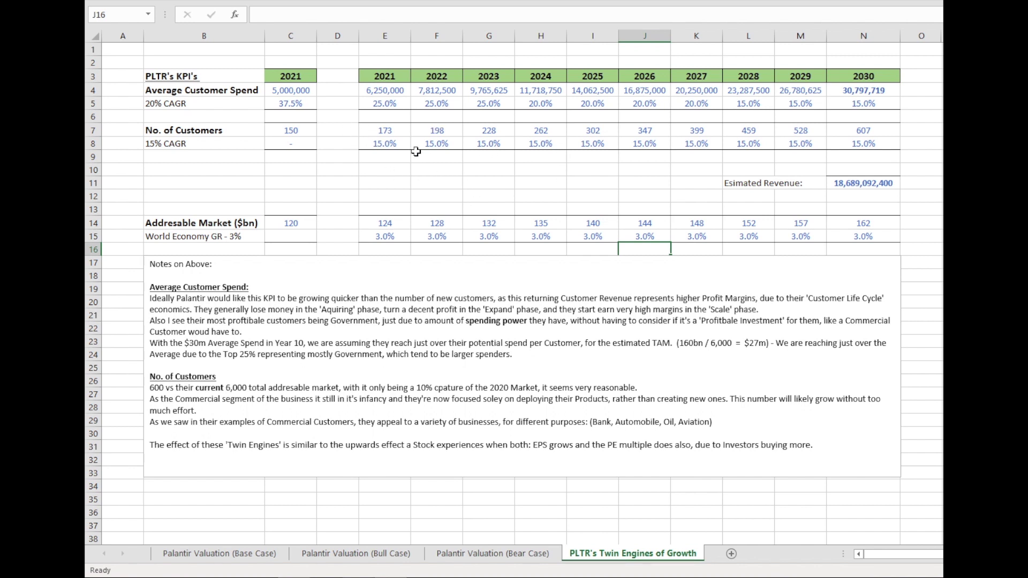
pyautogui.click(337, 167)
pyautogui.click(221, 103)
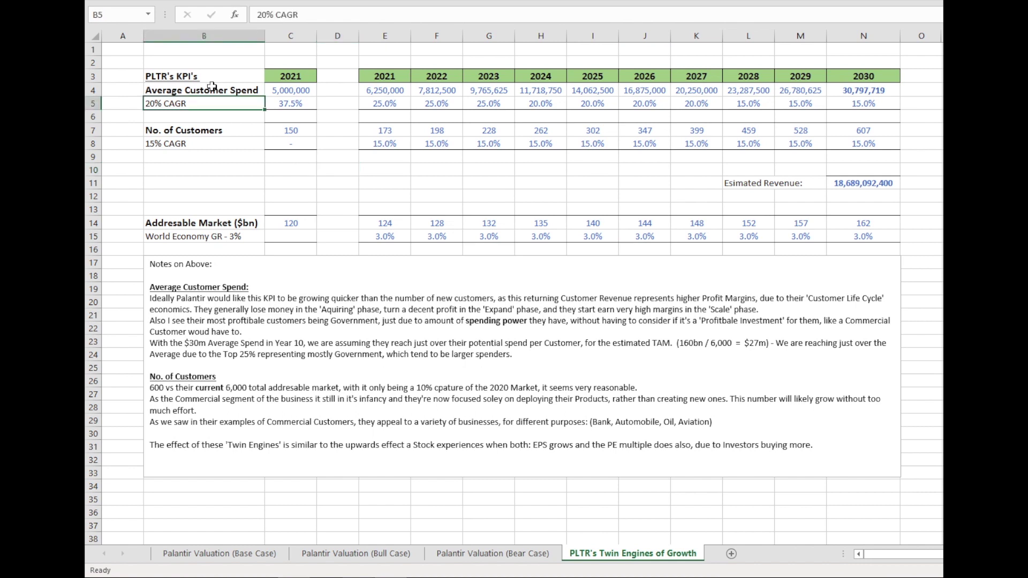
pyautogui.click(212, 87)
pyautogui.click(217, 103)
pyautogui.click(216, 130)
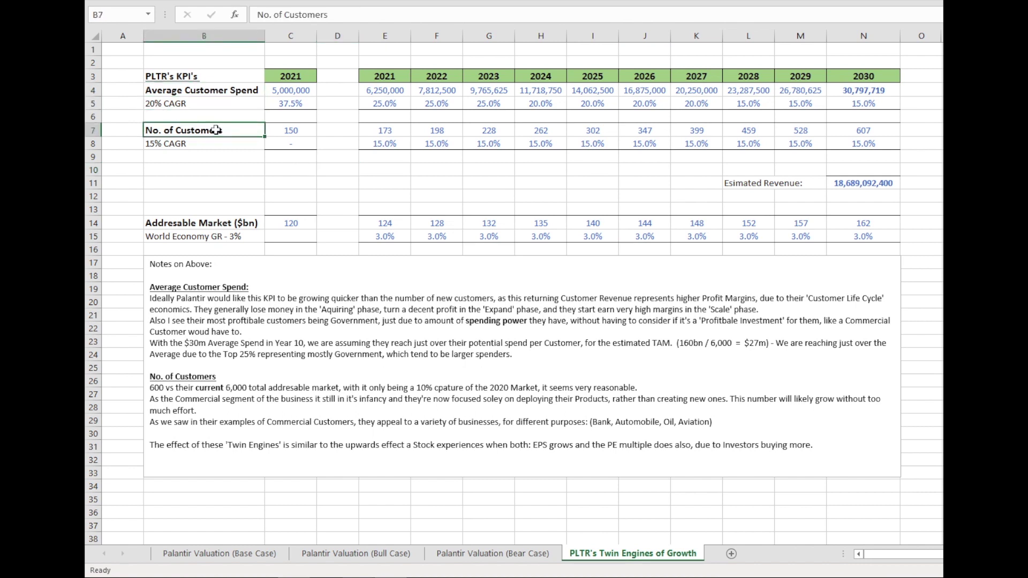
# - Compare the 2030 customer count formula against the spend and customer labels
pyautogui.click(875, 128)
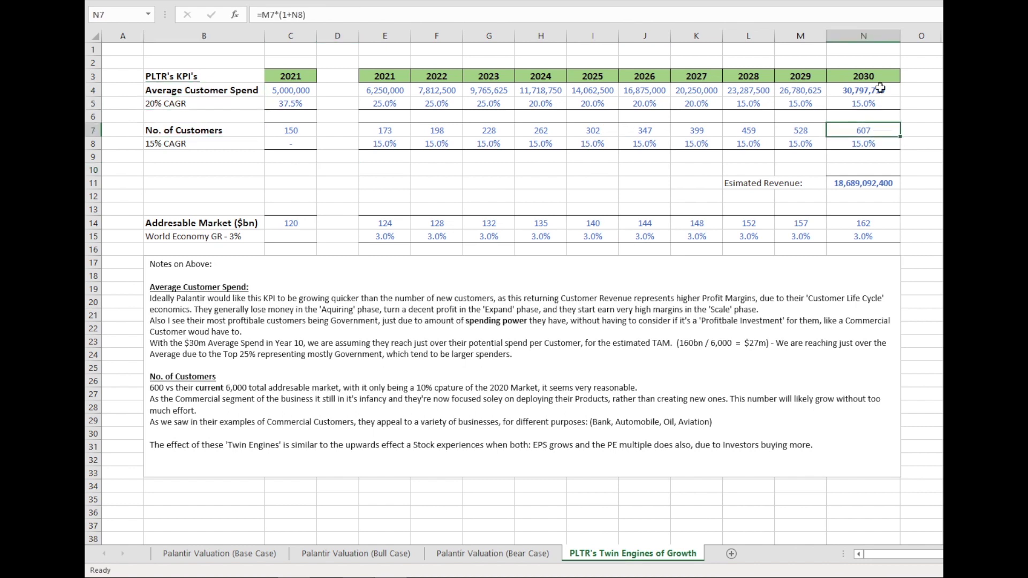
pyautogui.click(209, 89)
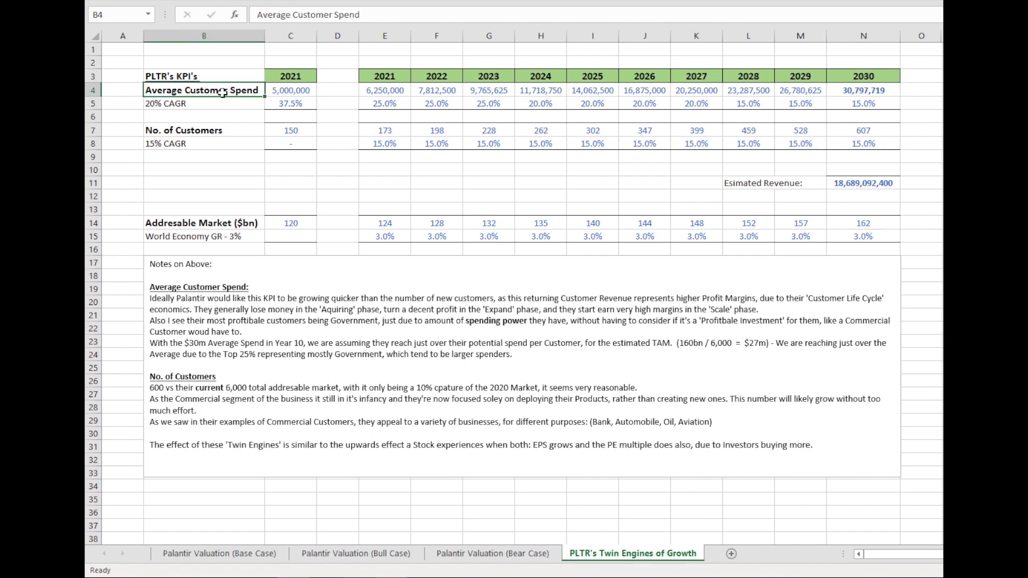
pyautogui.click(865, 124)
pyautogui.click(208, 90)
pyautogui.click(206, 130)
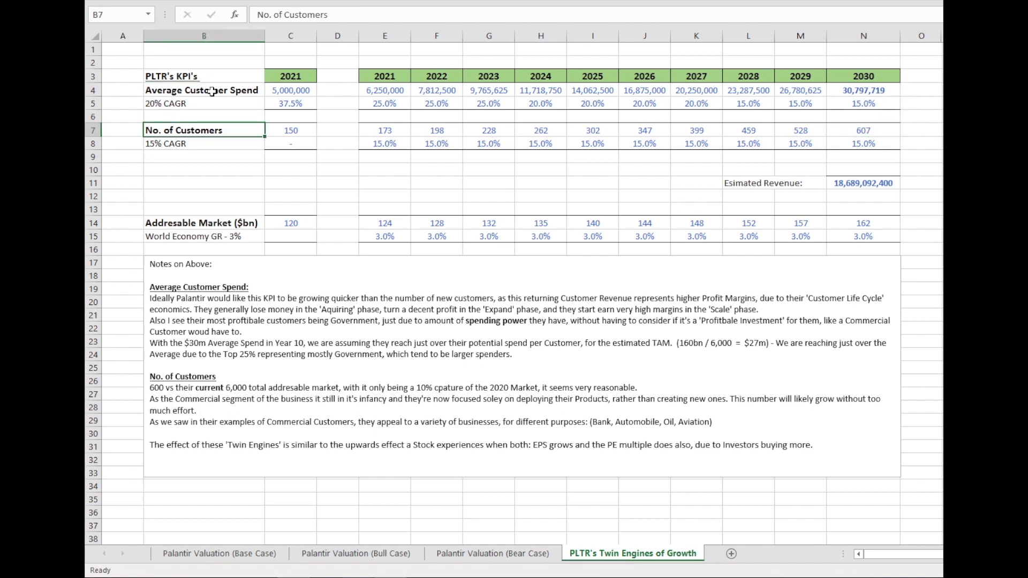
pyautogui.click(212, 91)
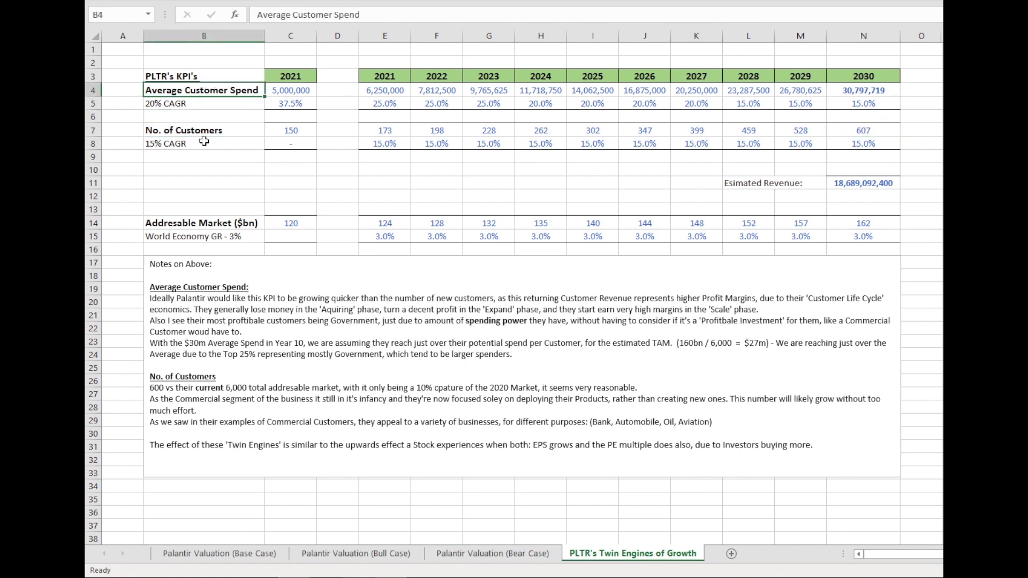
pyautogui.click(204, 131)
pyautogui.click(858, 127)
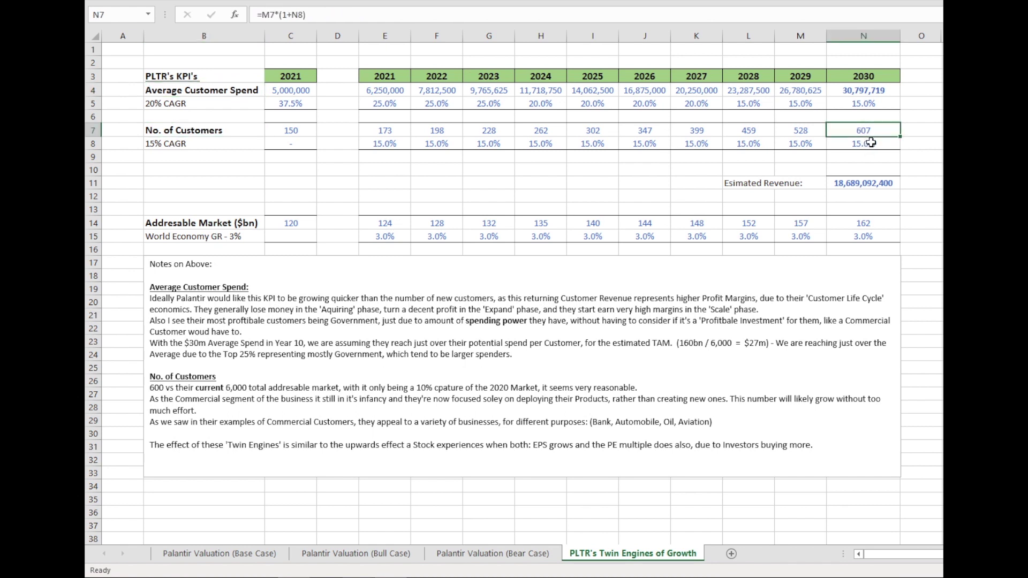
# - Check the 2021 spend of 5,000,000, 150 customers and 37.5% growth, then the yearly spend growth rates
pyautogui.click(296, 94)
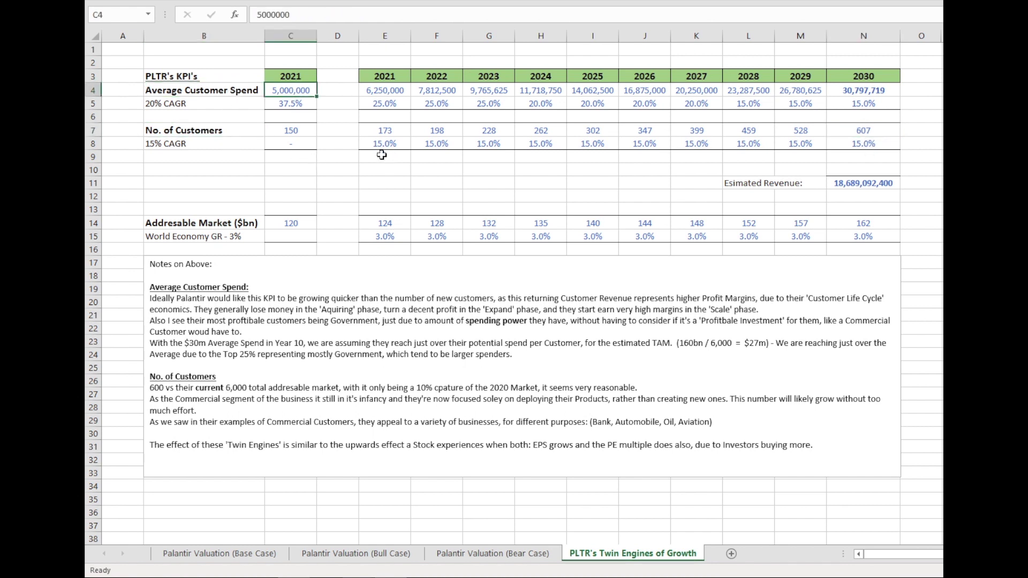
pyautogui.click(350, 141)
pyautogui.click(306, 133)
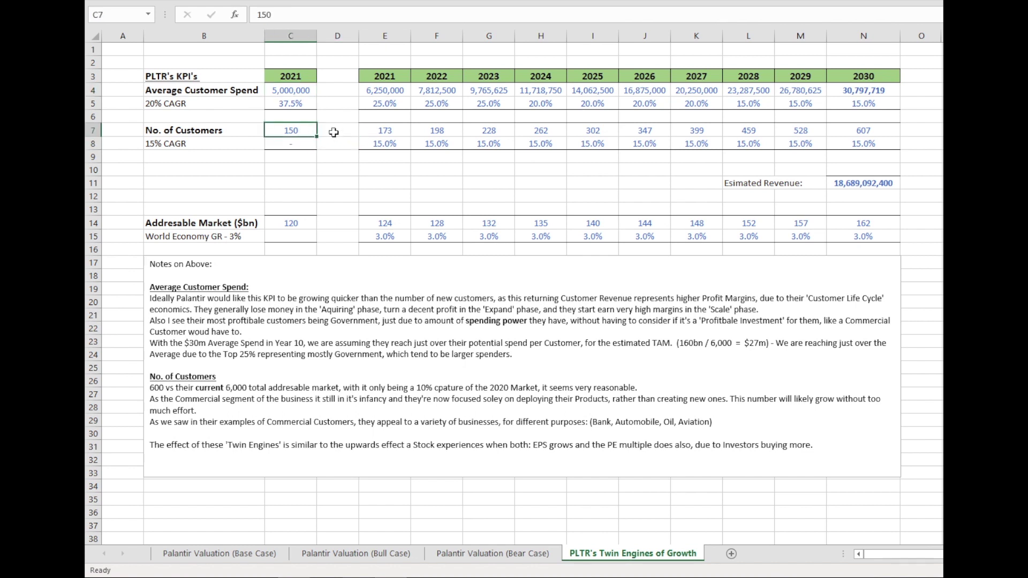
pyautogui.click(292, 119)
pyautogui.click(299, 105)
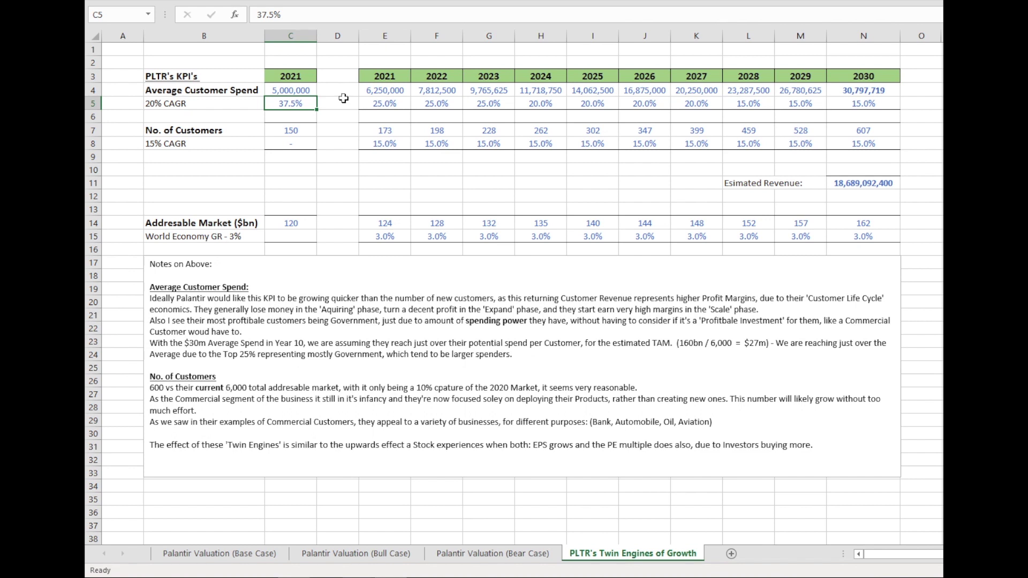
pyautogui.click(208, 104)
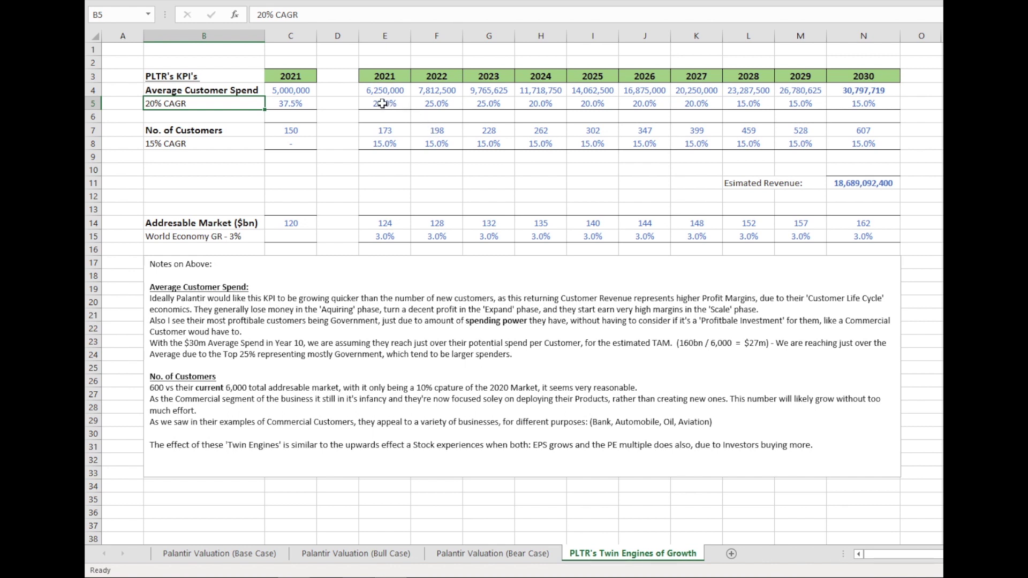
pyautogui.moveTo(851, 104); pyautogui.dragTo(407, 102)
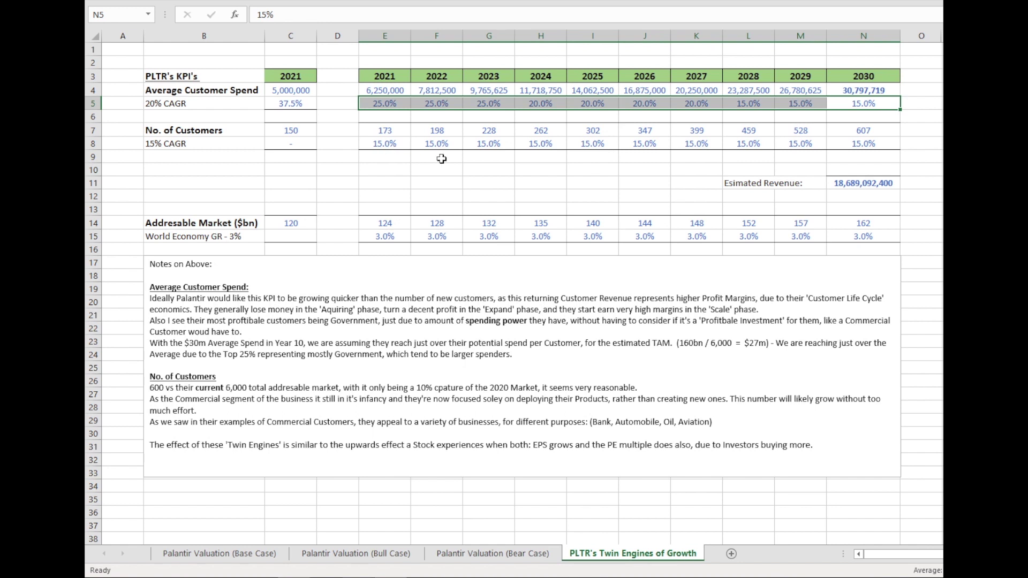
pyautogui.press('Up')
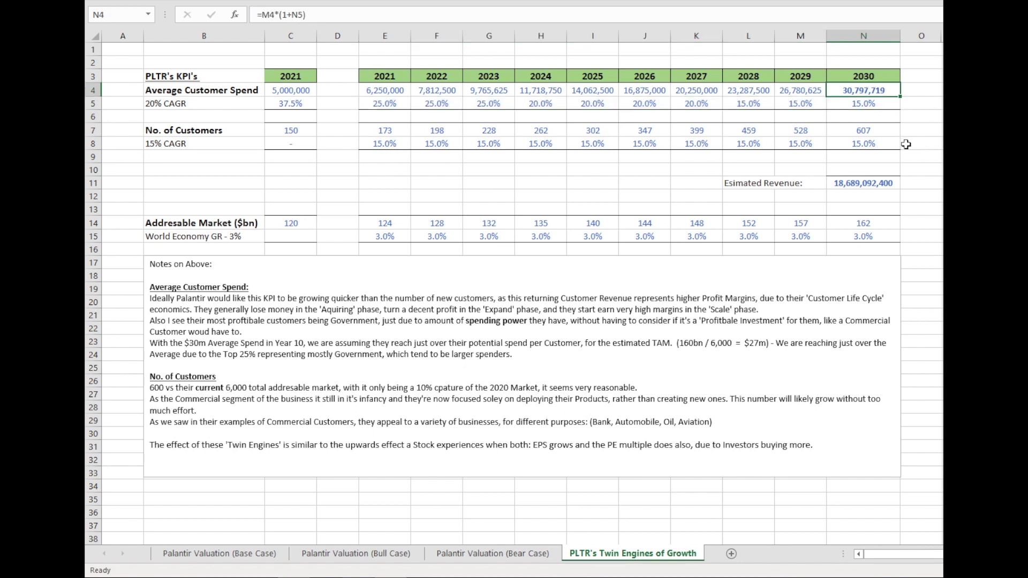
# - Check the 15% customer CAGR and select the yearly customer growth rates for 2021–2030
pyautogui.click(274, 129)
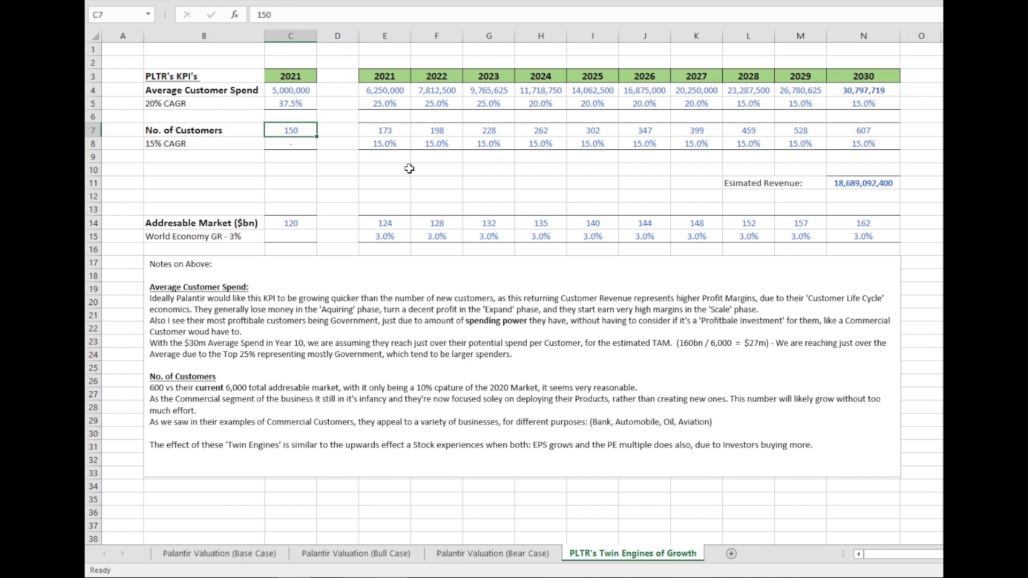
pyautogui.click(177, 142)
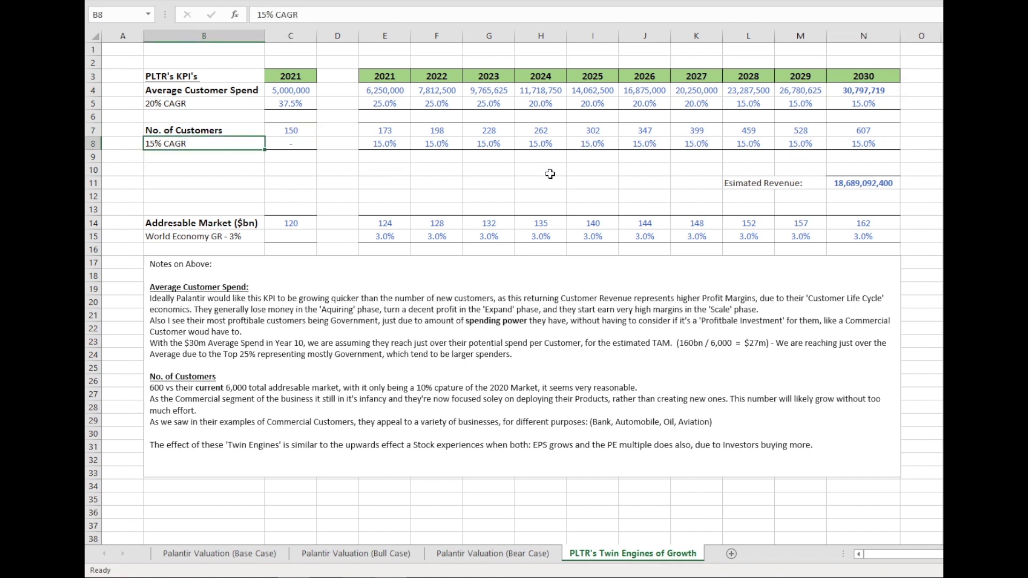
pyautogui.click(850, 134)
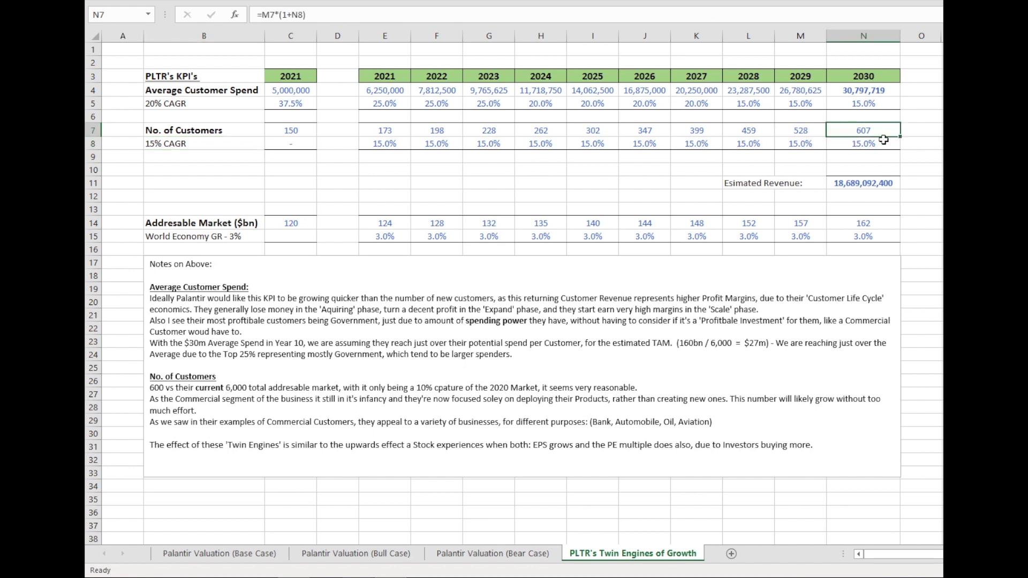
pyautogui.click(273, 158)
pyautogui.click(301, 135)
pyautogui.click(300, 140)
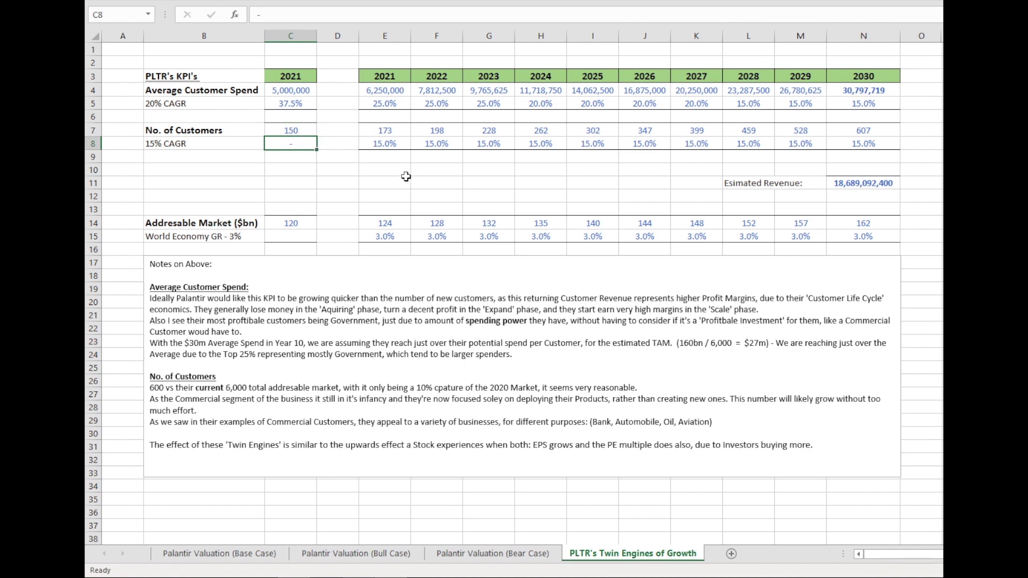
pyautogui.click(193, 144)
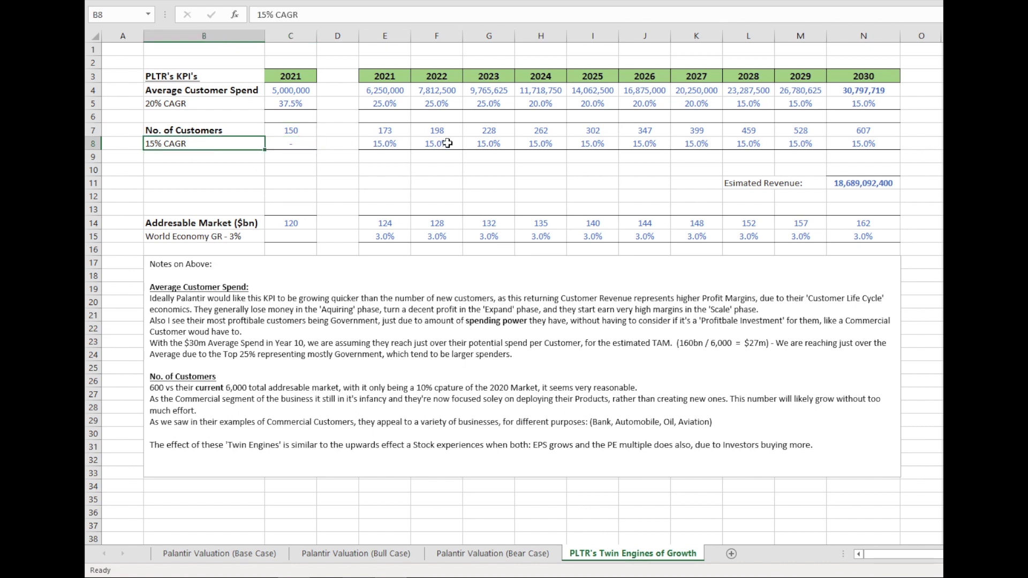
pyautogui.moveTo(389, 144); pyautogui.dragTo(873, 146)
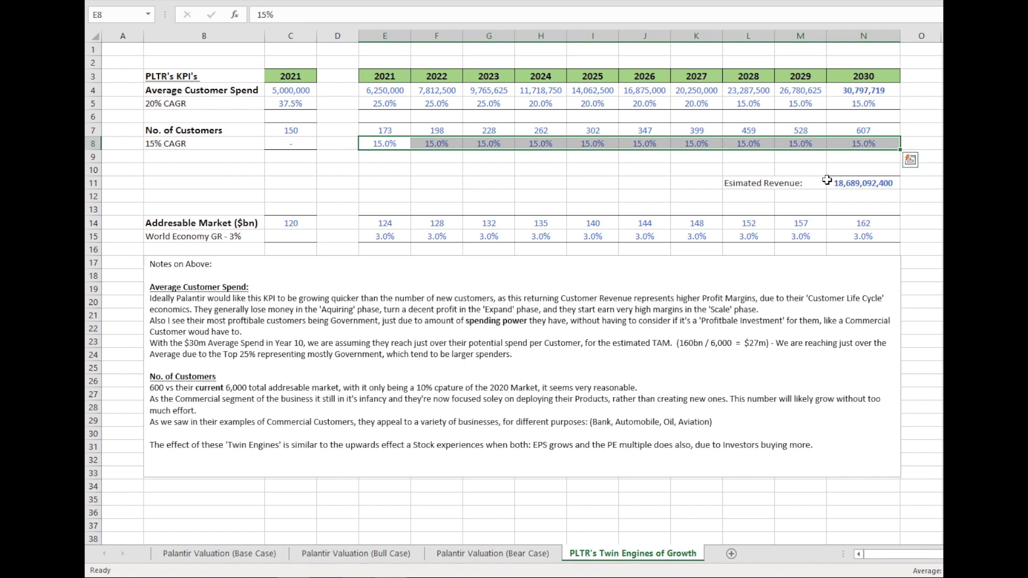
# - Step through the customer count formulas for 2021, 2023, 2025 and 2030
pyautogui.click(379, 132)
pyautogui.click(291, 131)
pyautogui.click(386, 131)
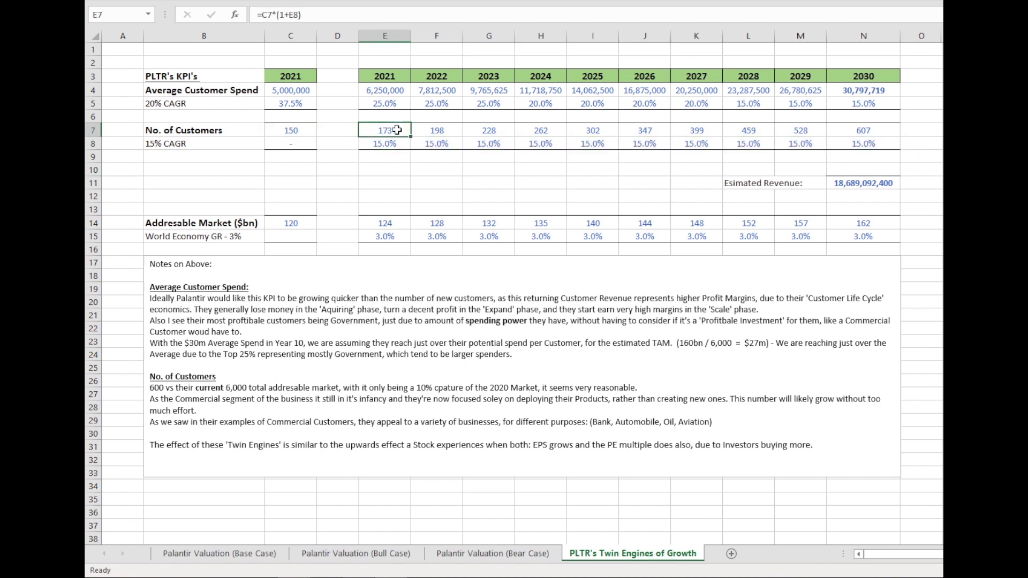
pyautogui.click(464, 131)
pyautogui.click(593, 130)
pyautogui.click(829, 131)
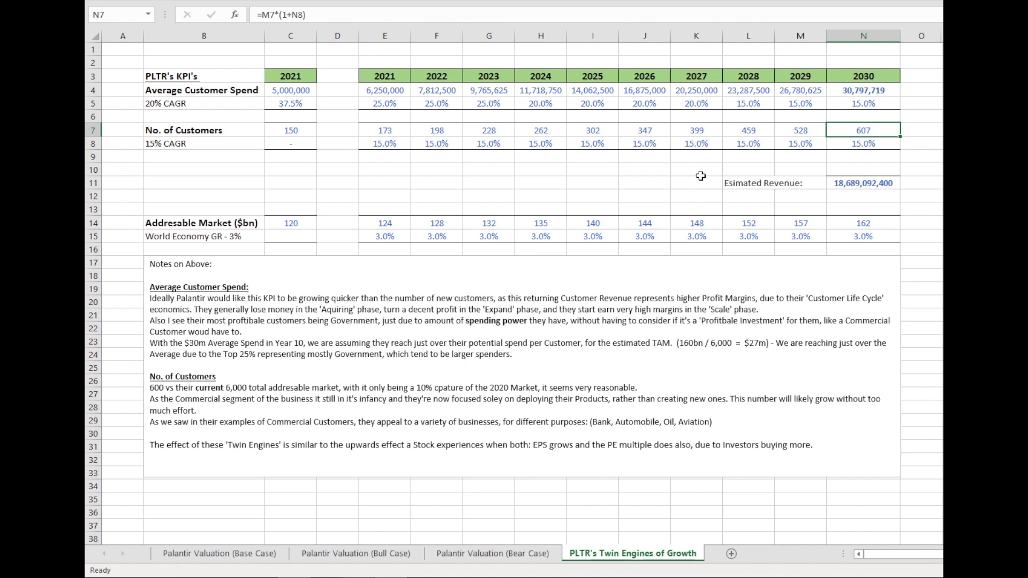
# - Check the addressable market: 120 in 2021, 3% world economy growth, and the 2030 formula
pyautogui.click(184, 222)
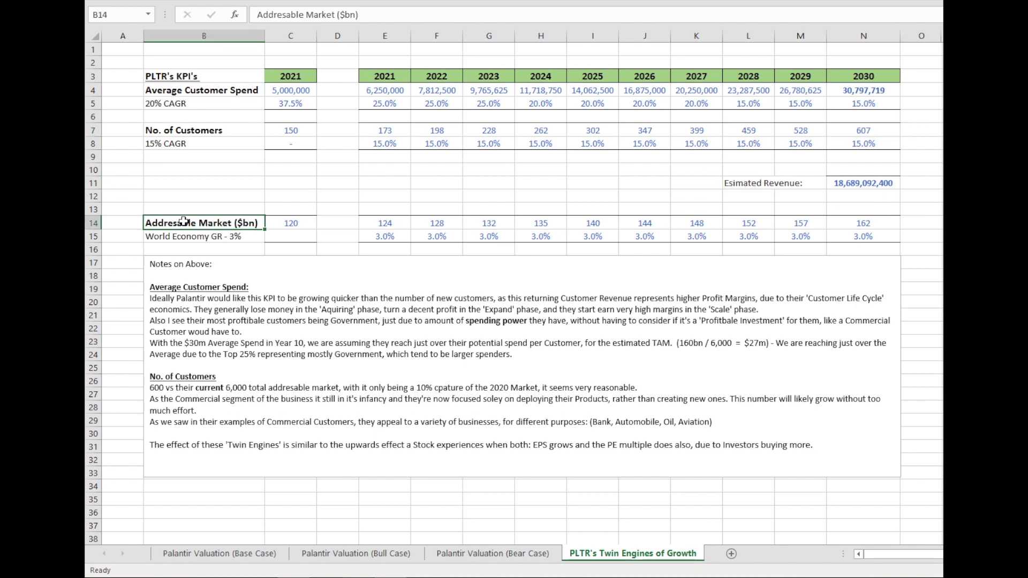
pyautogui.click(291, 224)
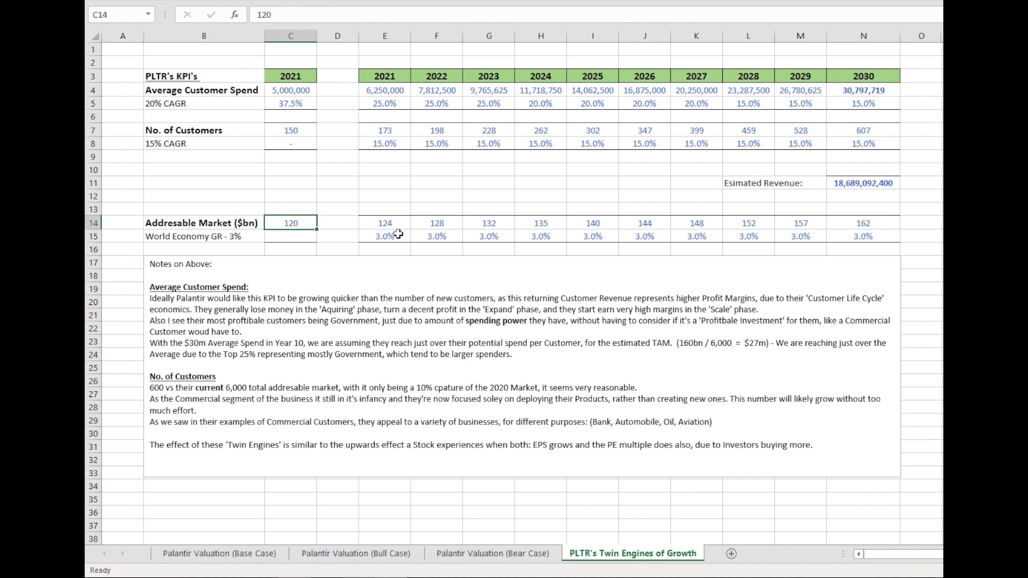
pyautogui.click(234, 239)
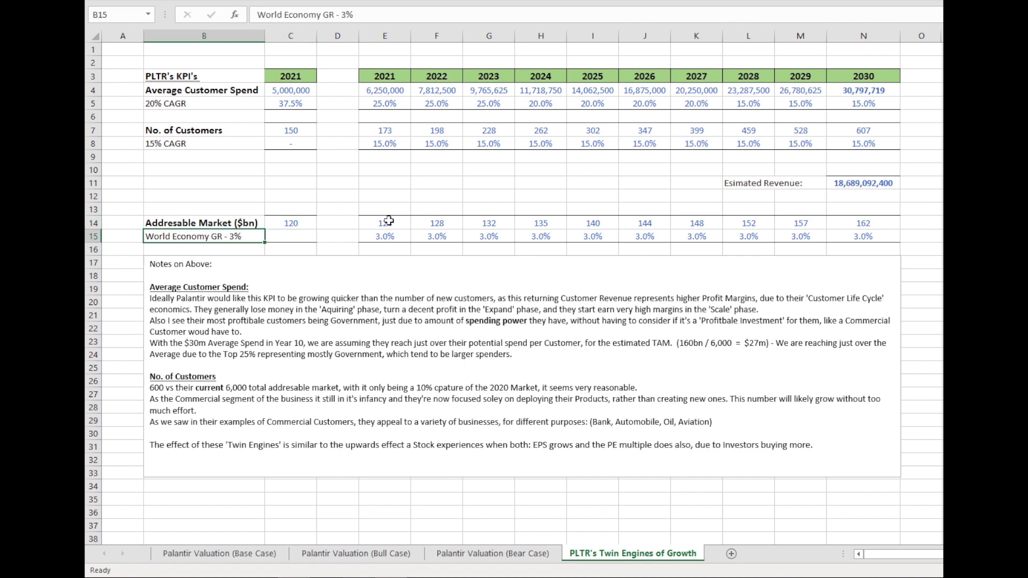
pyautogui.click(866, 221)
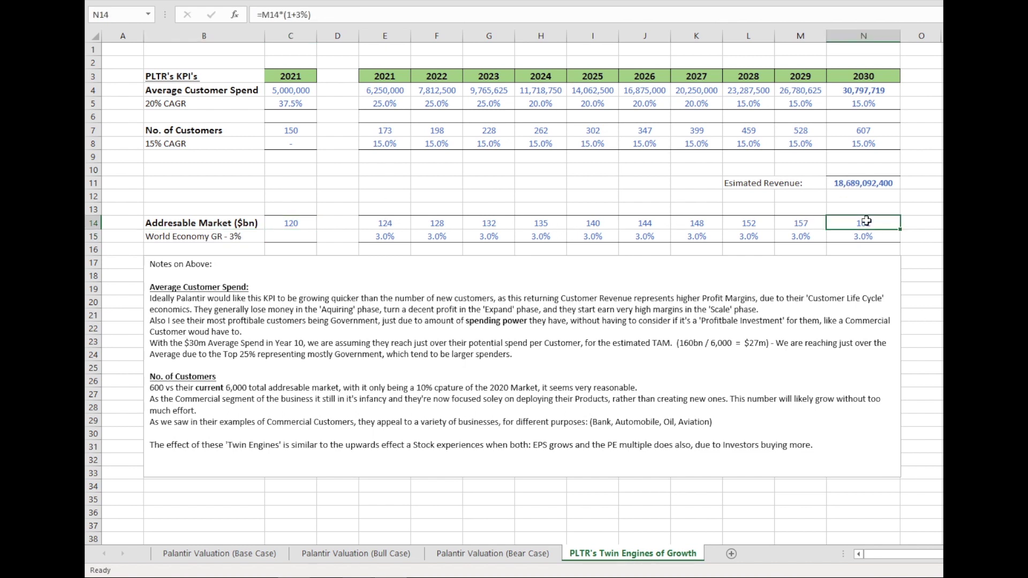
pyautogui.click(883, 237)
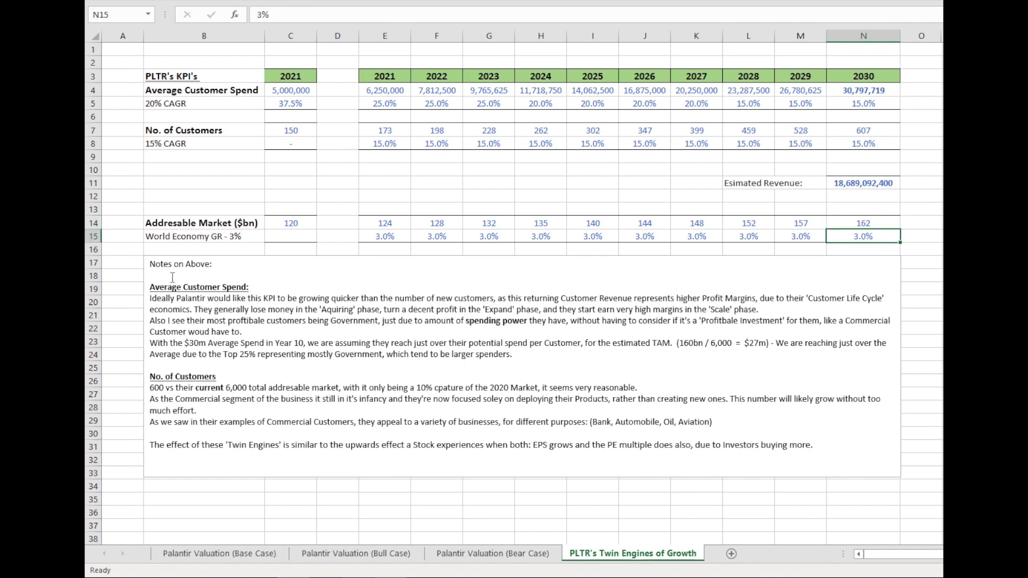
# - Read the notes text box, highlighting the paragraph on government customers' spending power
pyautogui.click(150, 296)
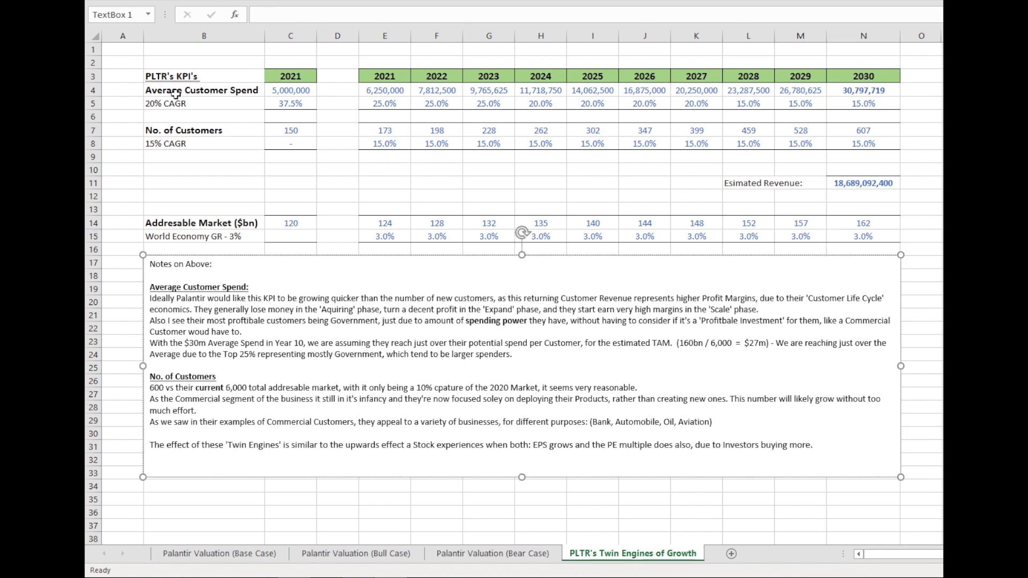
pyautogui.moveTo(180, 91); pyautogui.dragTo(878, 91)
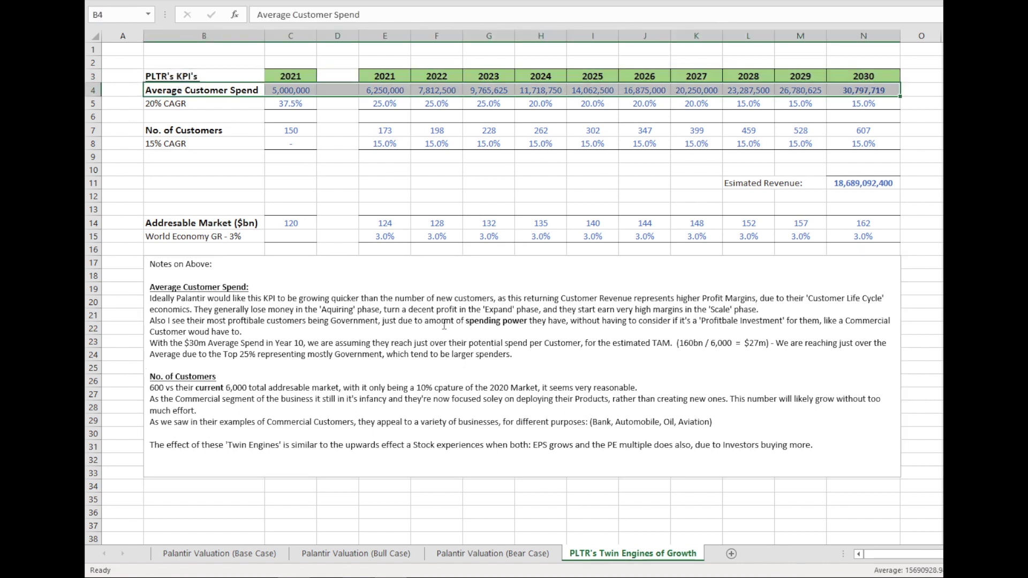
pyautogui.click(456, 297)
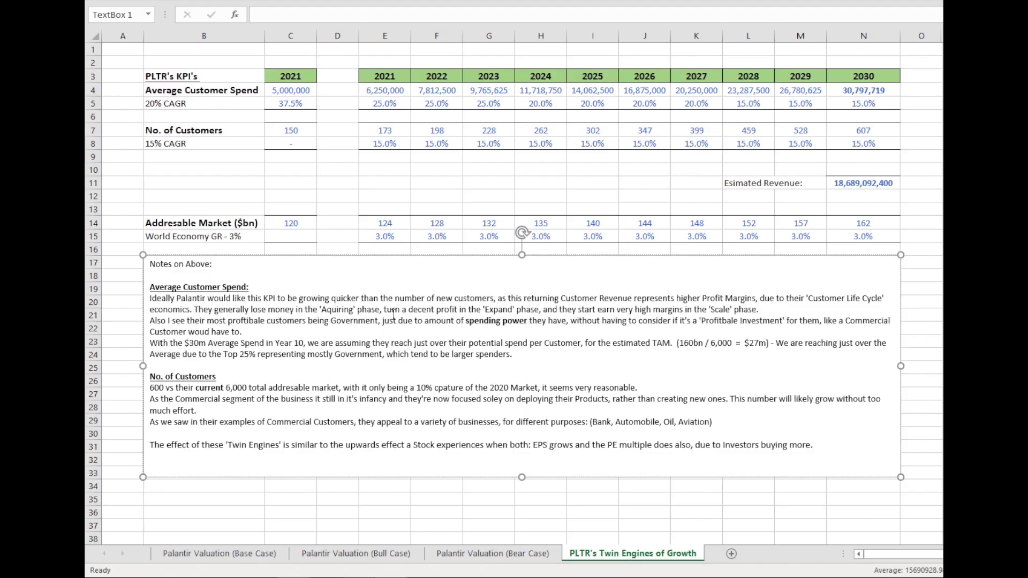
pyautogui.tripleClick(156, 321)
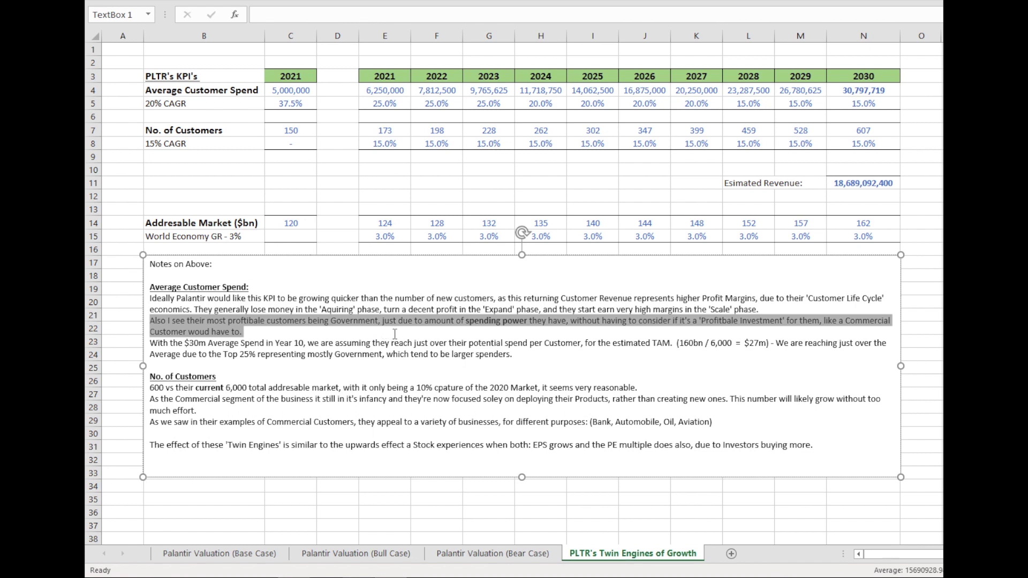
pyautogui.click(596, 333)
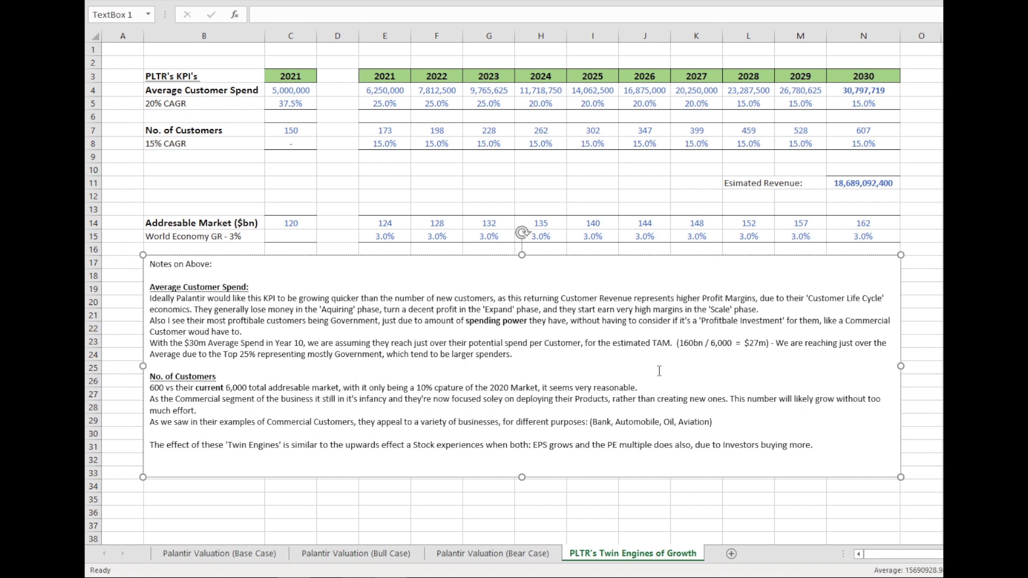
# - Highlight the closing Twin Engines sentence and the words 'EPS grows' in the notes
pyautogui.click(306, 237)
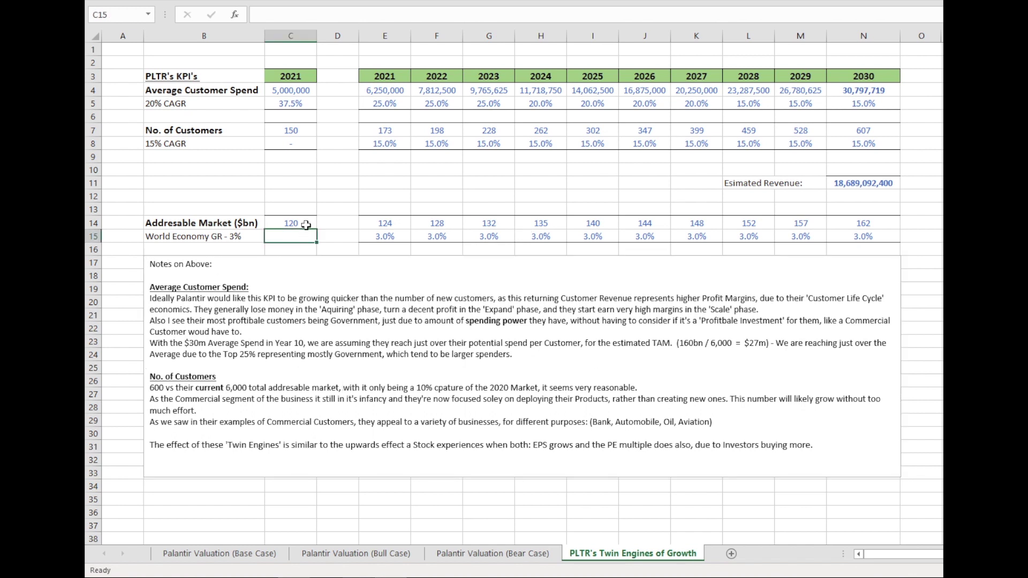
pyautogui.click(295, 129)
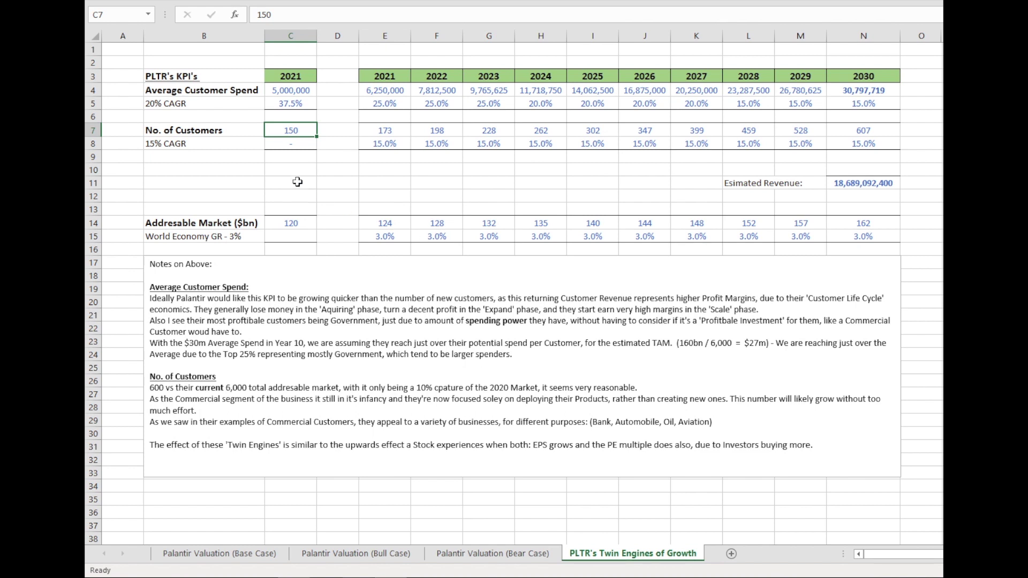
pyautogui.click(362, 423)
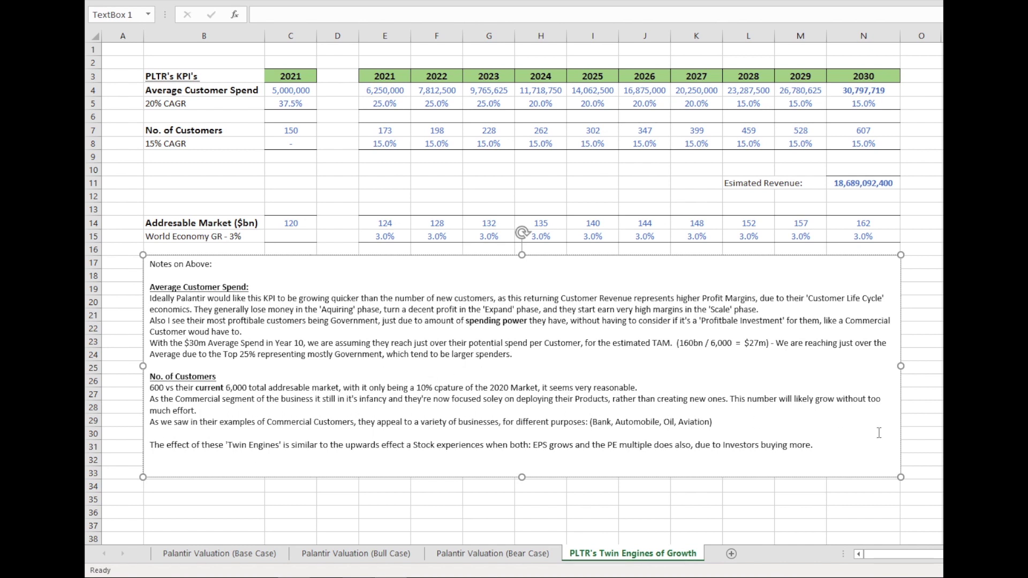
pyautogui.moveTo(838, 444); pyautogui.dragTo(381, 447)
pyautogui.press('Right')
pyautogui.moveTo(533, 445); pyautogui.dragTo(574, 445)
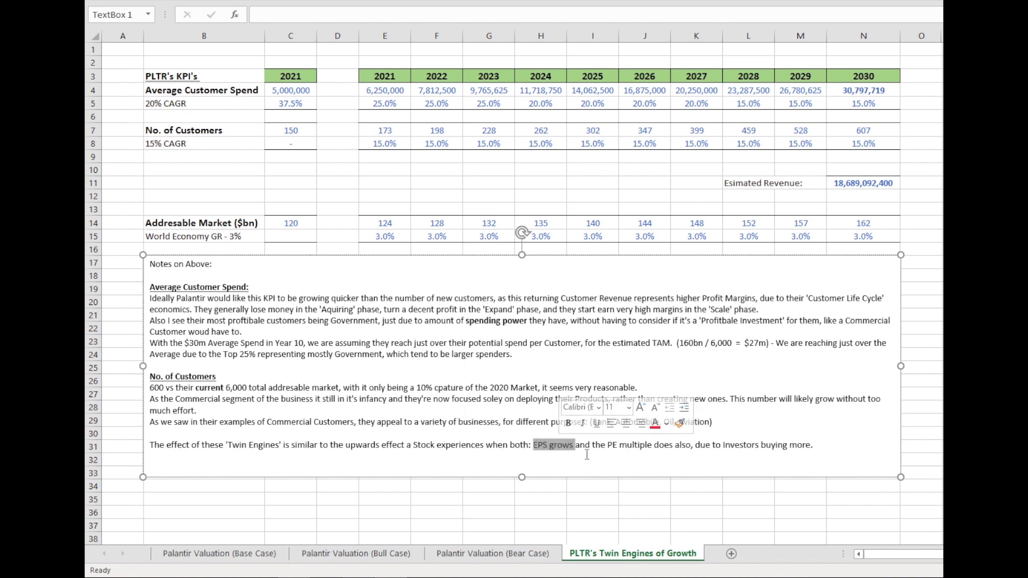
pyautogui.click(845, 446)
pyautogui.moveTo(844, 446); pyautogui.dragTo(287, 435)
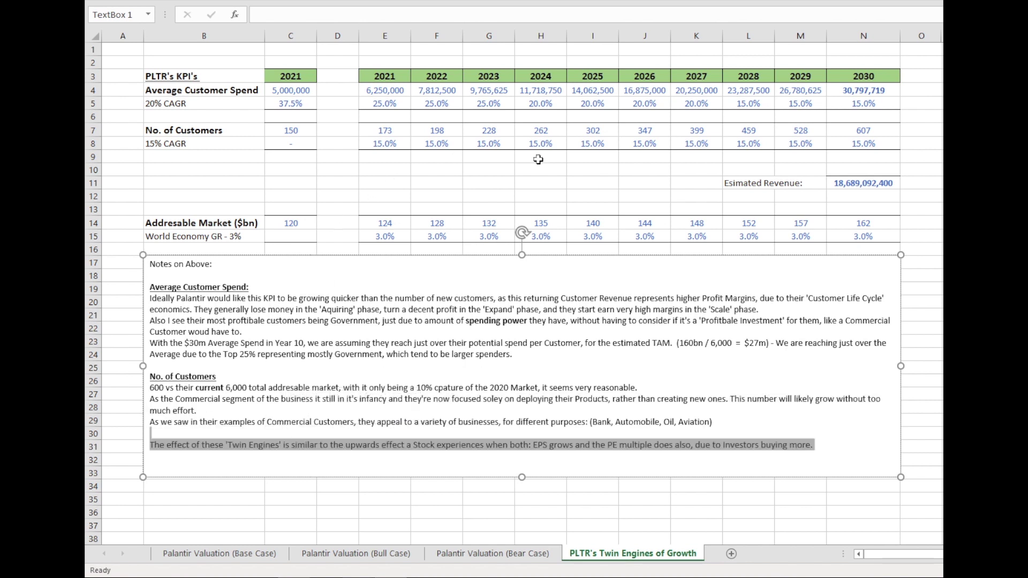
# - Inspect the N11 estimated revenue formula and its 2030 spend and customer inputs, then glance at Base Case
pyautogui.click(870, 184)
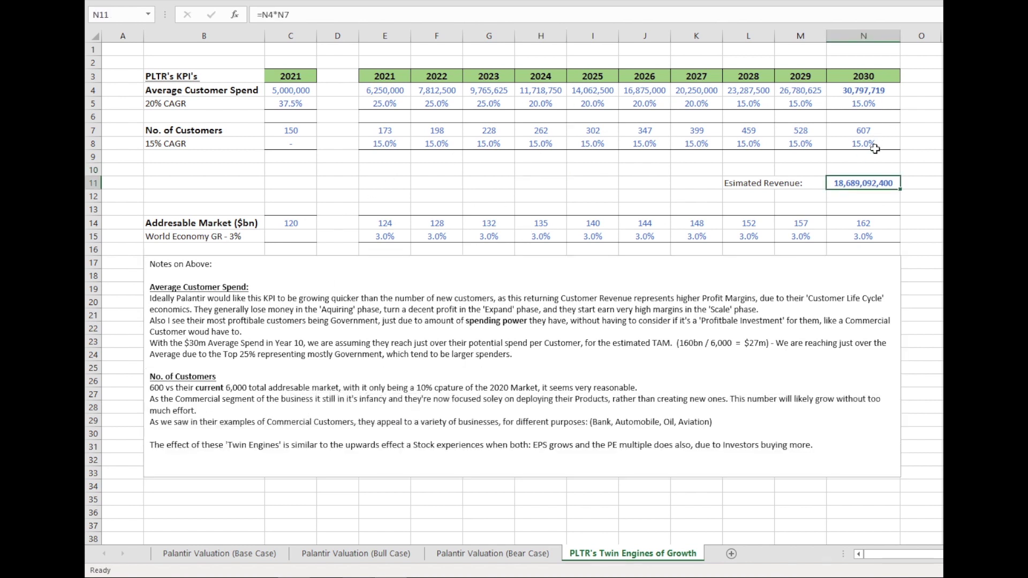
pyautogui.click(748, 186)
pyautogui.click(875, 183)
pyautogui.click(875, 88)
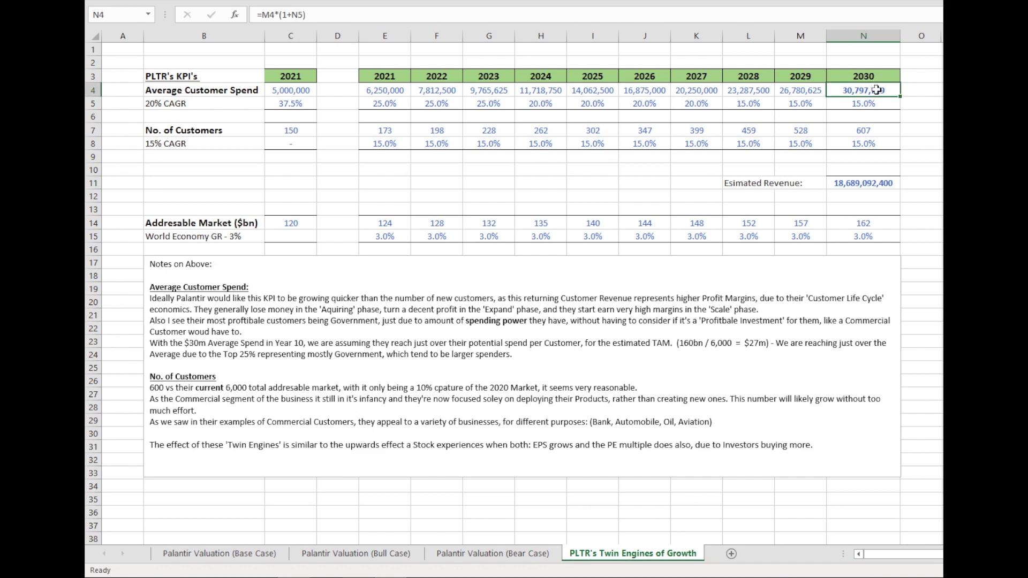
pyautogui.click(867, 132)
pyautogui.click(871, 89)
pyautogui.click(236, 557)
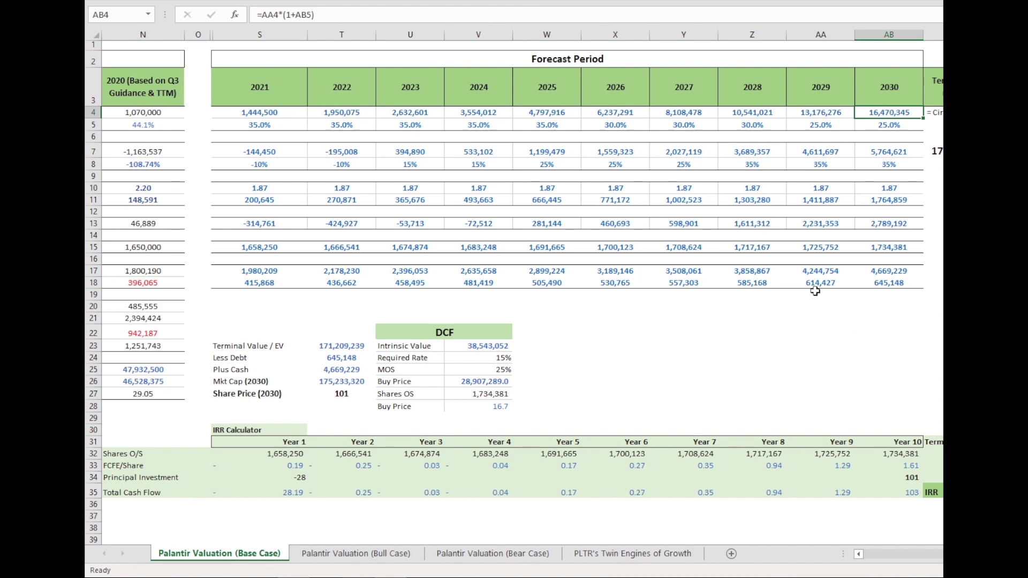
pyautogui.click(630, 554)
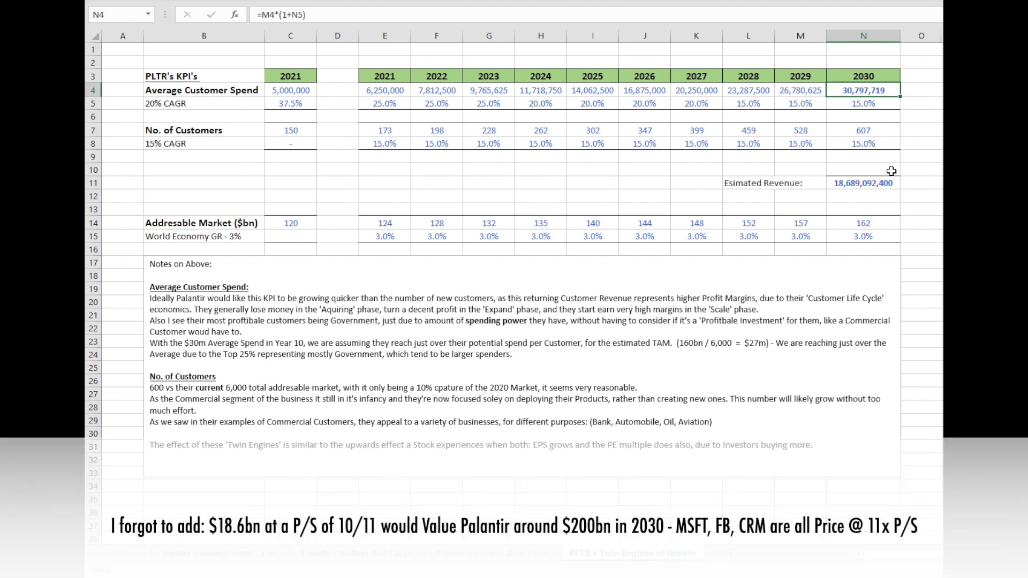
# - Recheck the 20% and 15% CAGR labels, 607 customers in 2030, and N11 revenue of 18,689,092,400
pyautogui.click(884, 183)
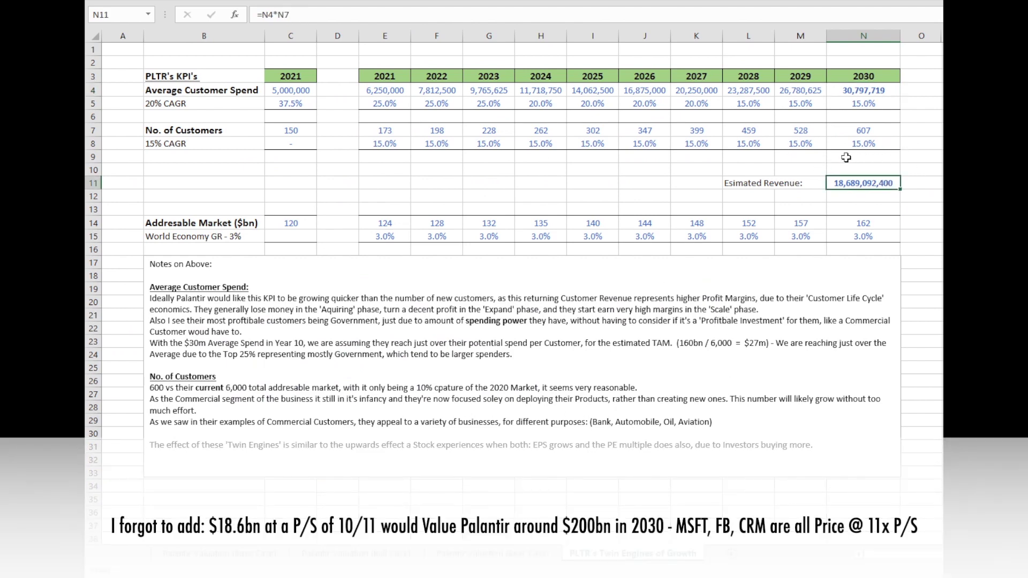
pyautogui.click(178, 103)
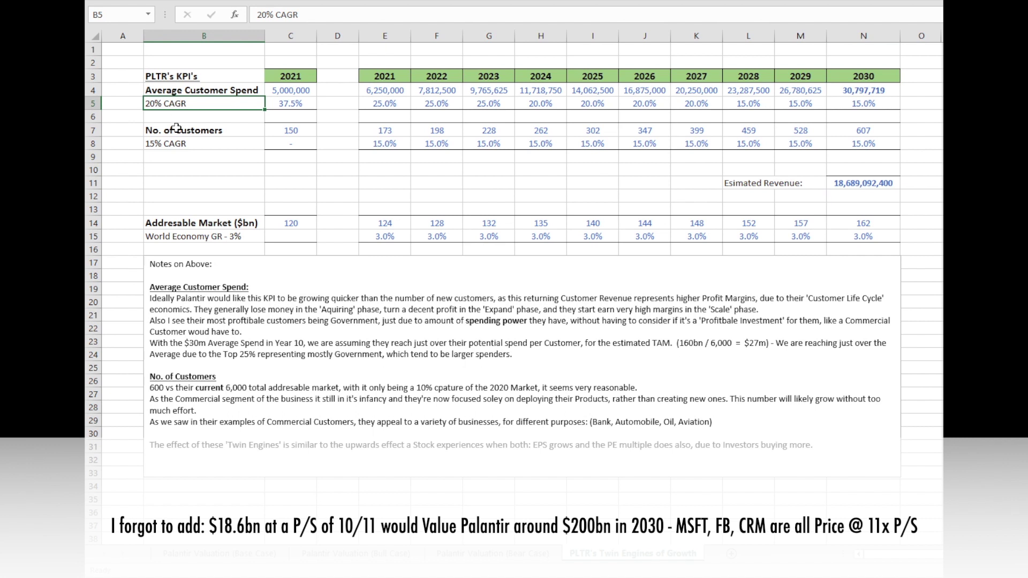
pyautogui.click(180, 144)
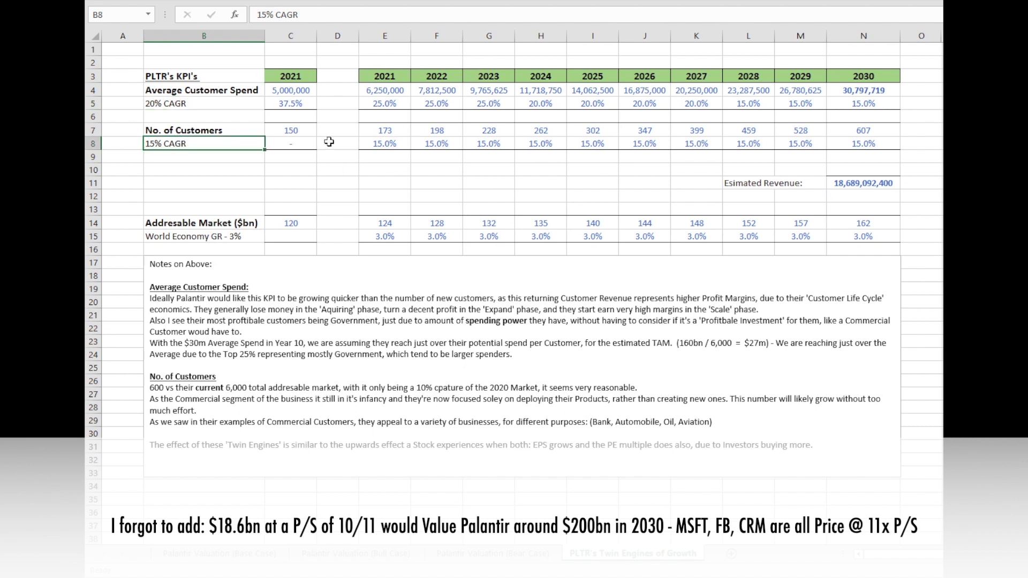
pyautogui.click(225, 105)
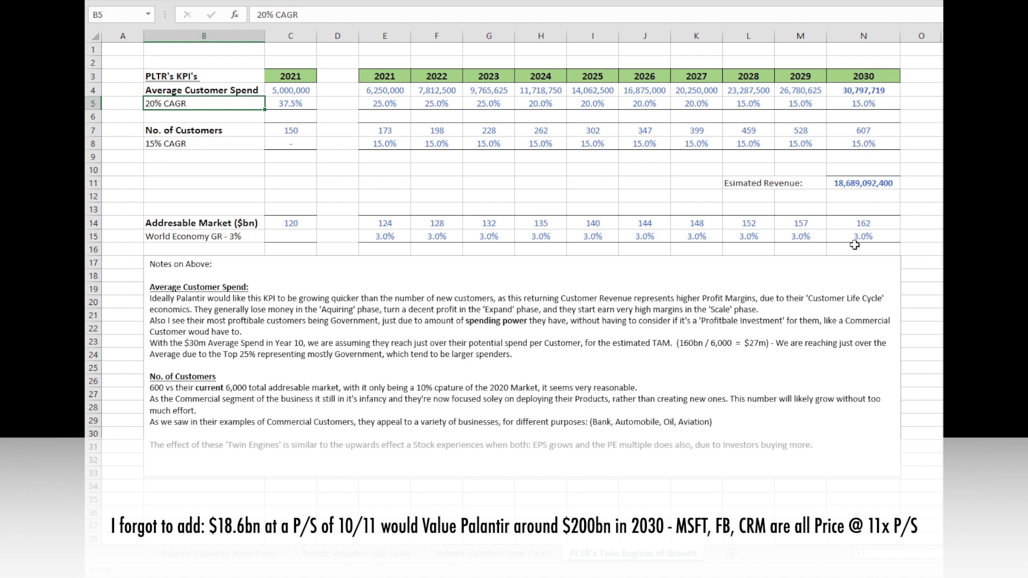
pyautogui.click(874, 132)
pyautogui.click(876, 185)
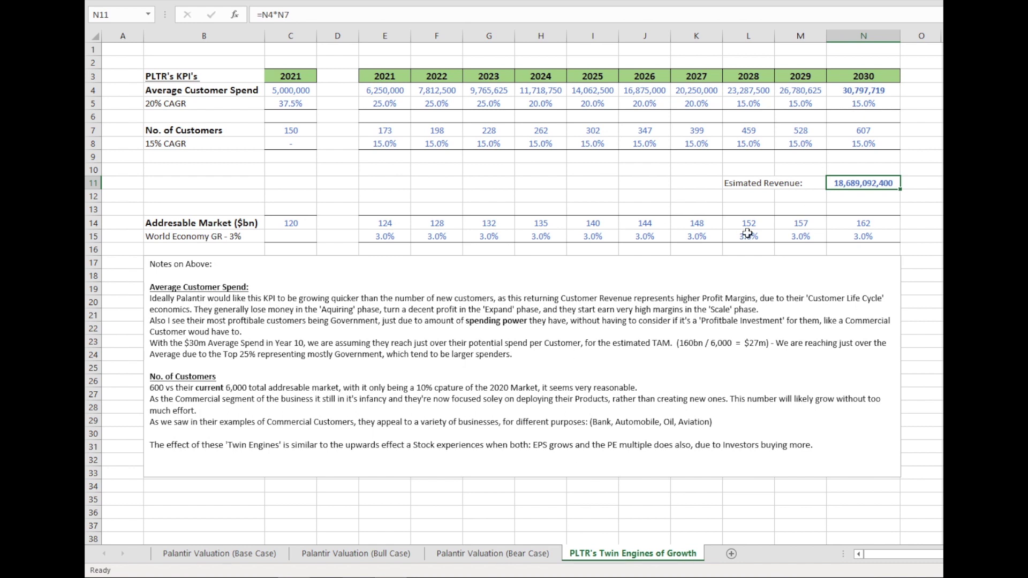
# - Flip through the sheet tabs and settle on the Bull Case valuation sheet
pyautogui.click(367, 555)
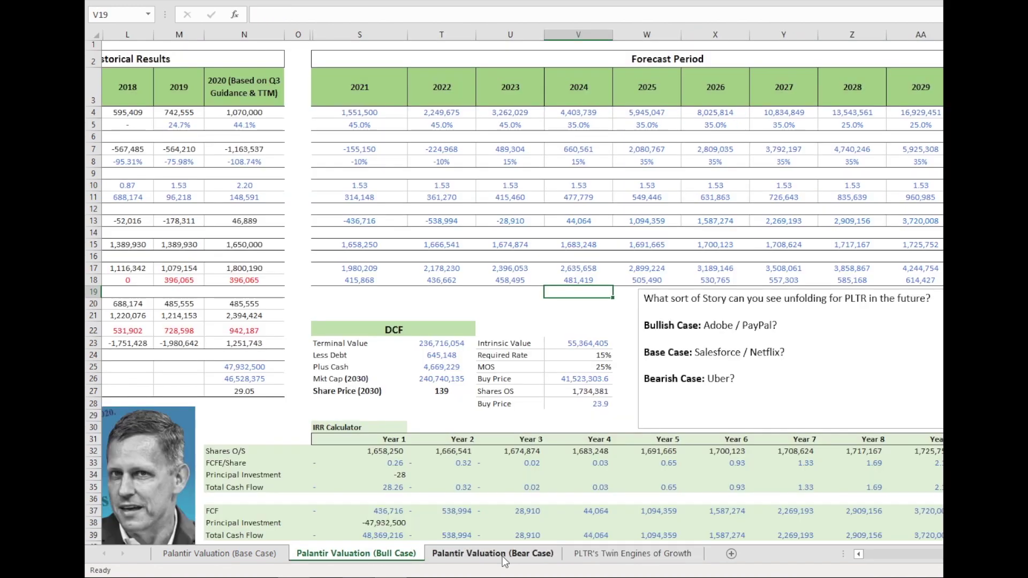
pyautogui.click(503, 555)
pyautogui.click(624, 557)
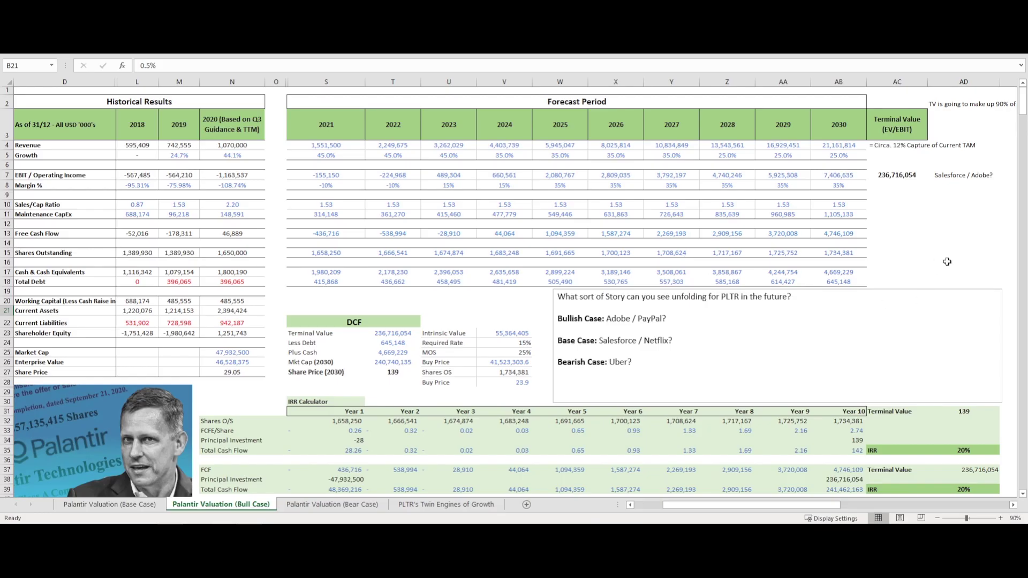
pyautogui.click(947, 261)
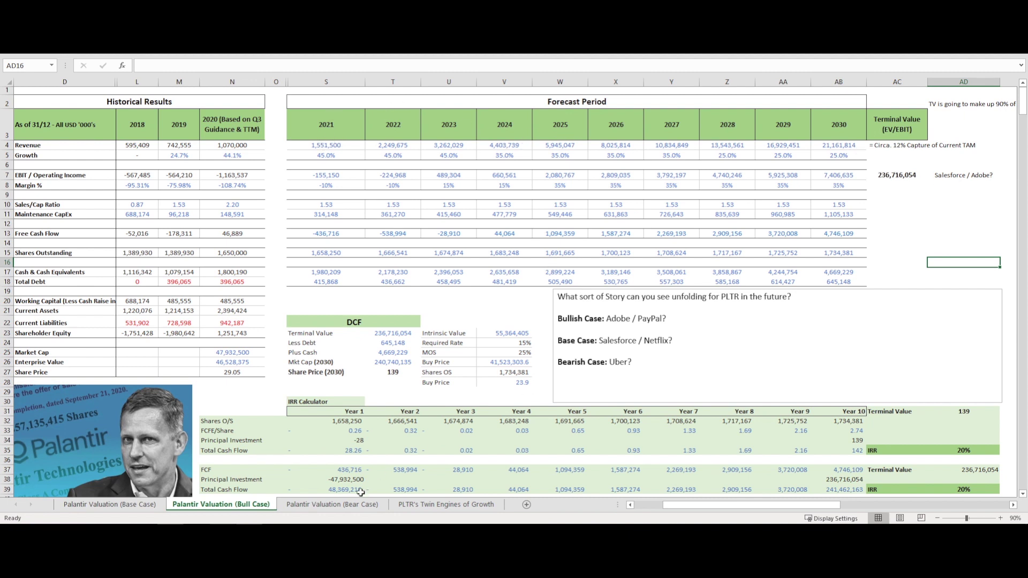
pyautogui.moveTo(695, 507); pyautogui.dragTo(665, 507)
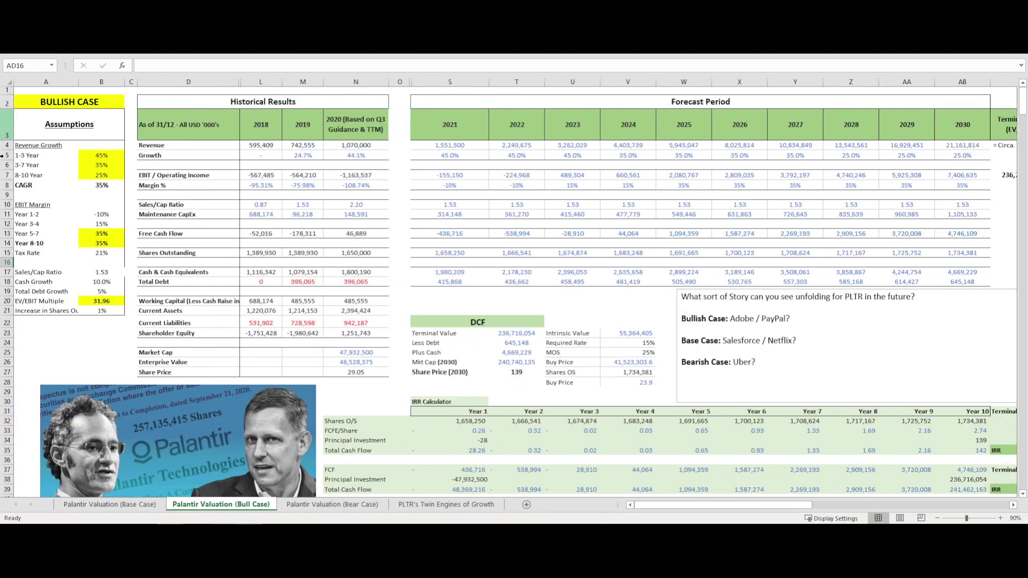
# - Check Bull Case revenue growth of 45%, 35%, 25% and a 35% overall CAGR
pyautogui.click(112, 155)
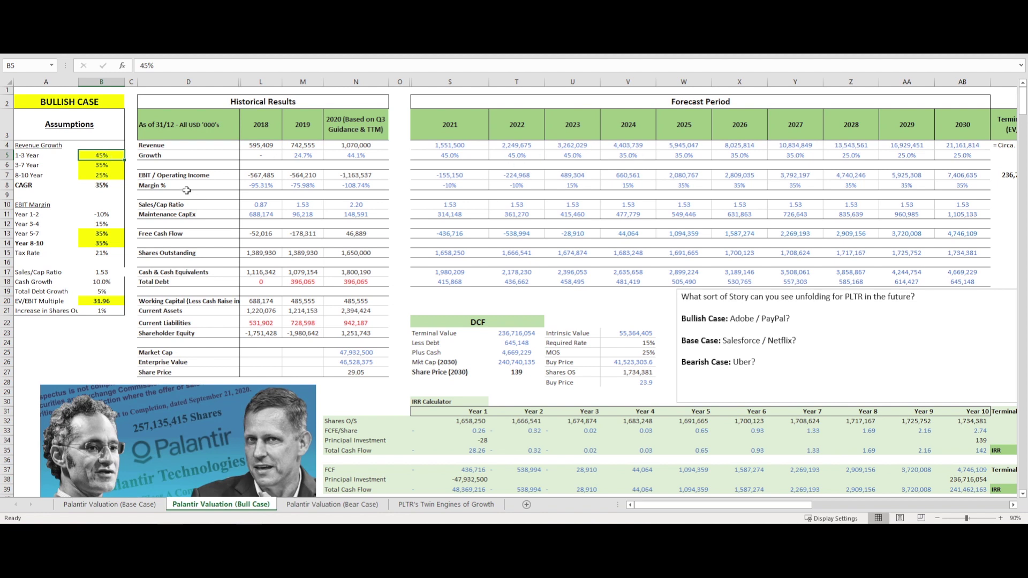
pyautogui.click(92, 164)
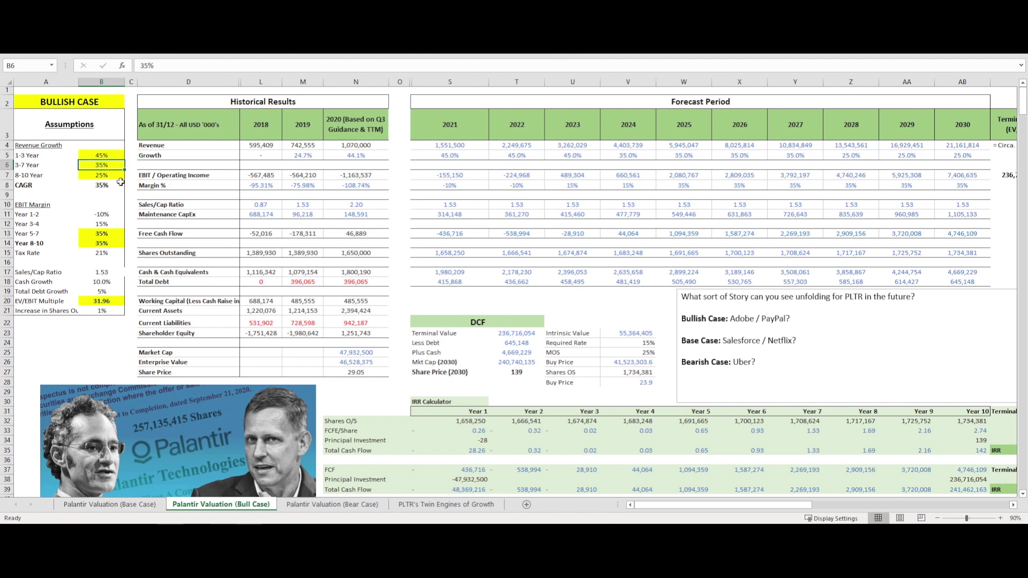
pyautogui.click(109, 178)
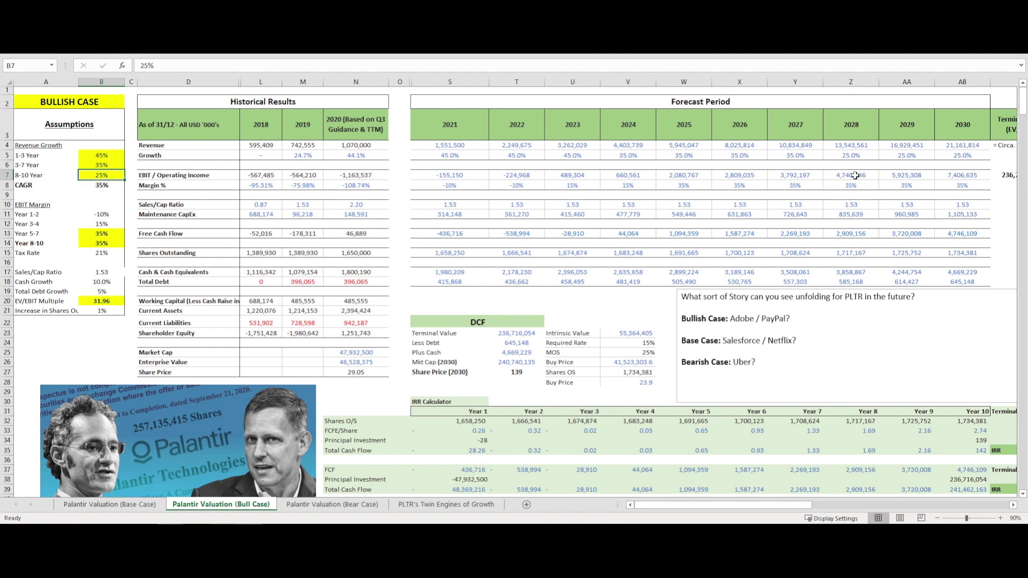
pyautogui.click(100, 185)
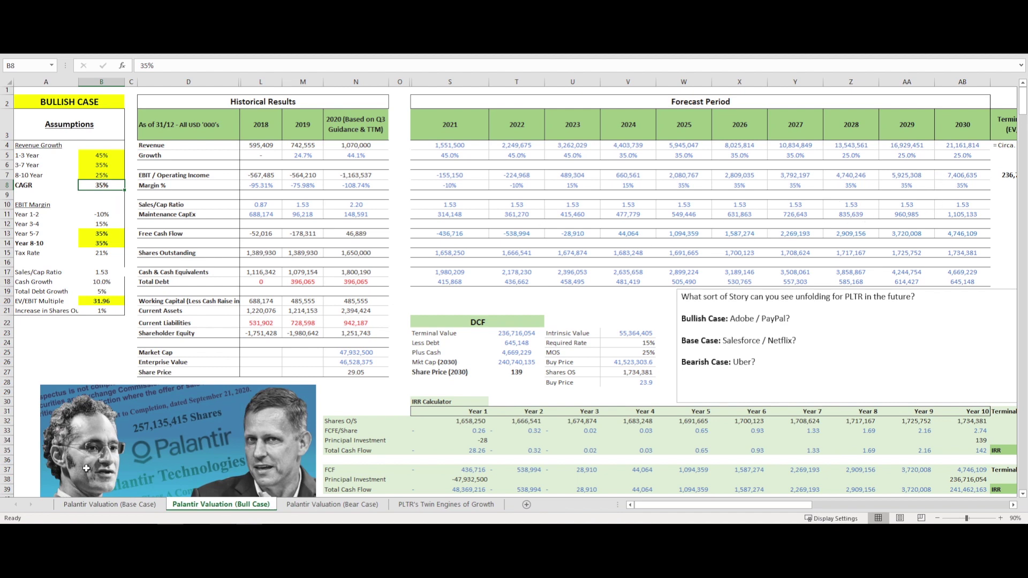
pyautogui.click(110, 505)
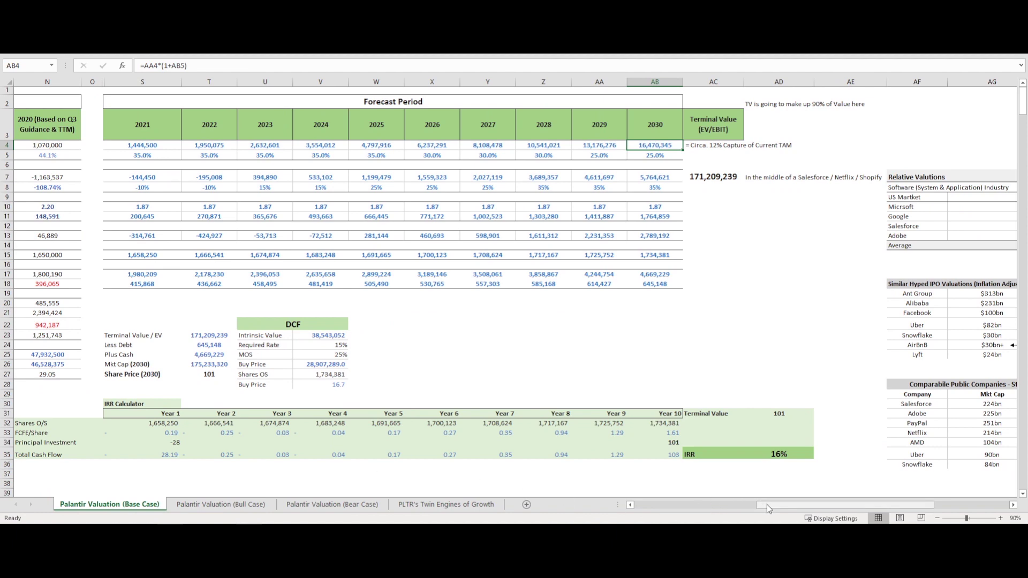
pyautogui.moveTo(767, 505); pyautogui.dragTo(645, 504)
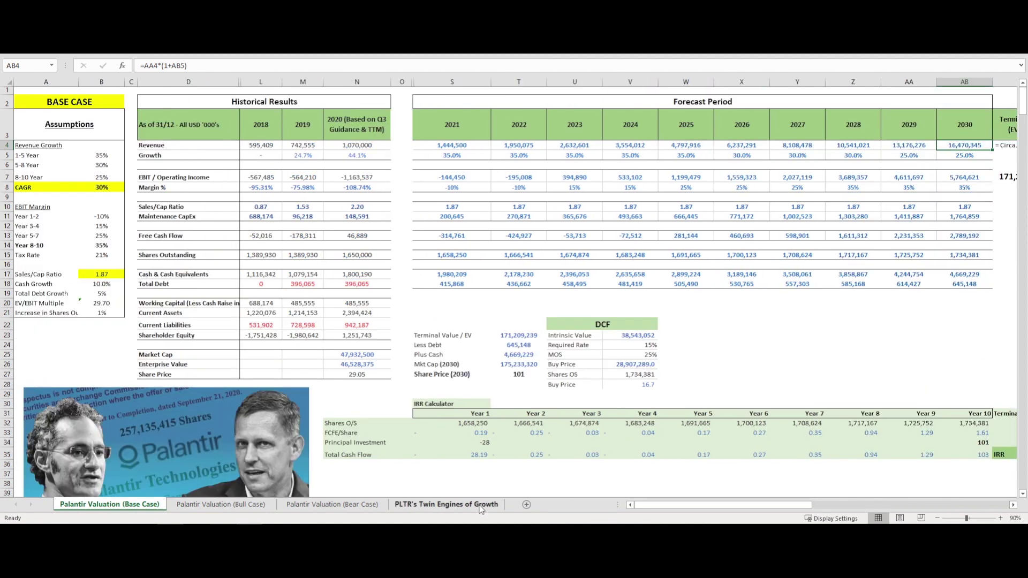
pyautogui.click(220, 505)
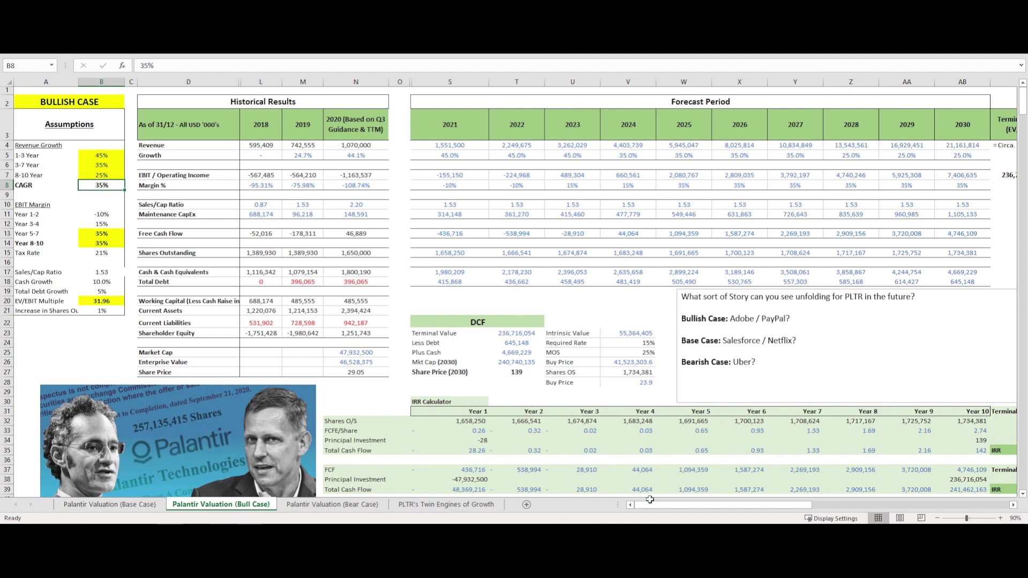
pyautogui.moveTo(662, 505); pyautogui.dragTo(708, 505)
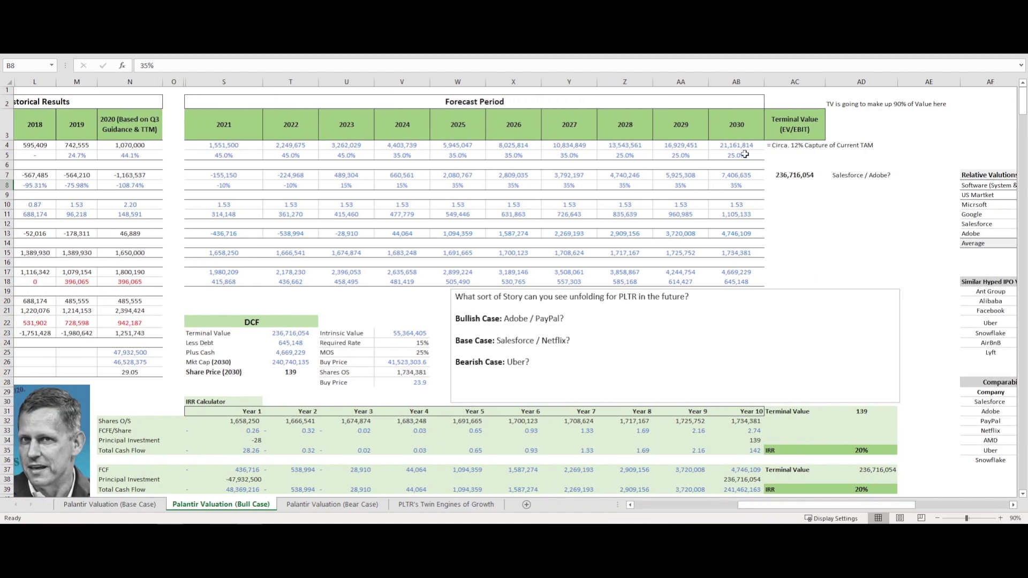
pyautogui.click(737, 174)
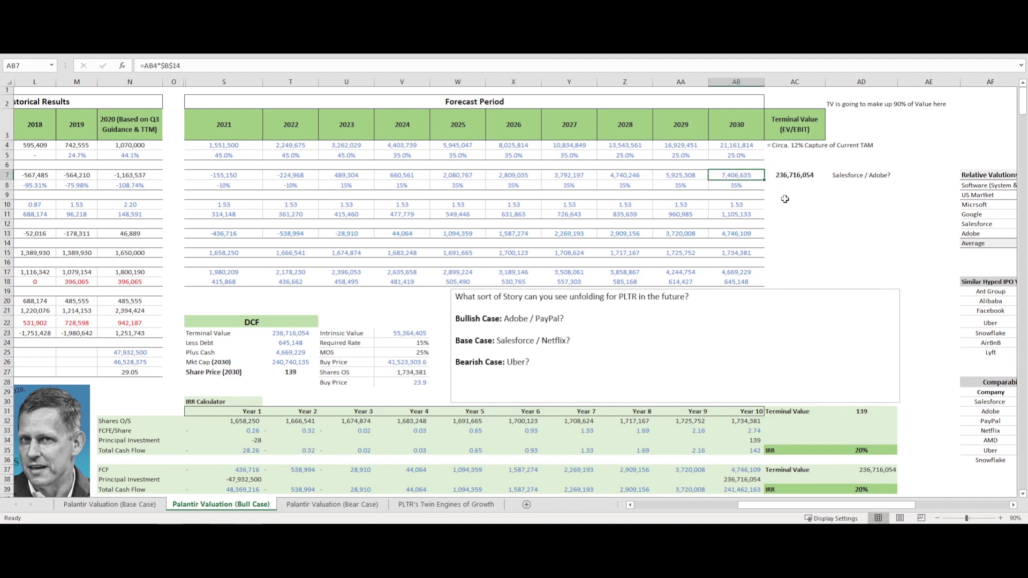
pyautogui.click(795, 174)
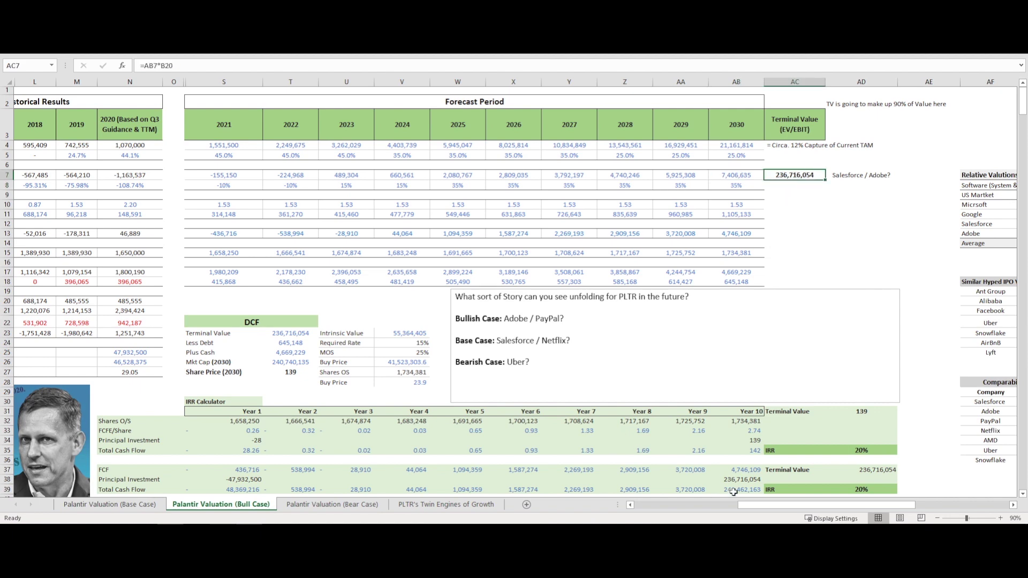
pyautogui.moveTo(750, 505); pyautogui.dragTo(591, 504)
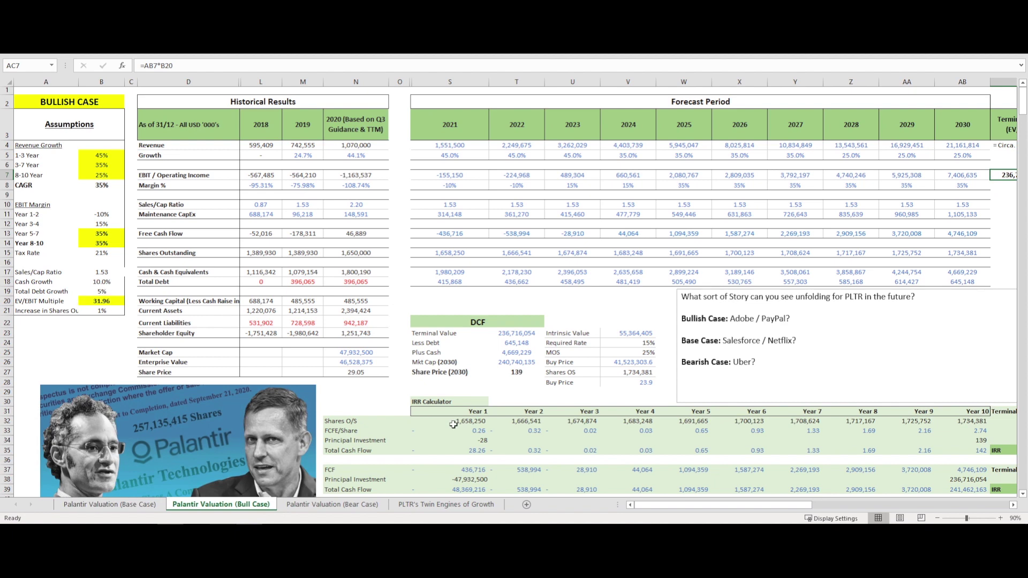
pyautogui.moveTo(673, 504)
pyautogui.mouseDown()
pyautogui.moveTo(791, 496)
pyautogui.moveTo(671, 504)
pyautogui.mouseUp()
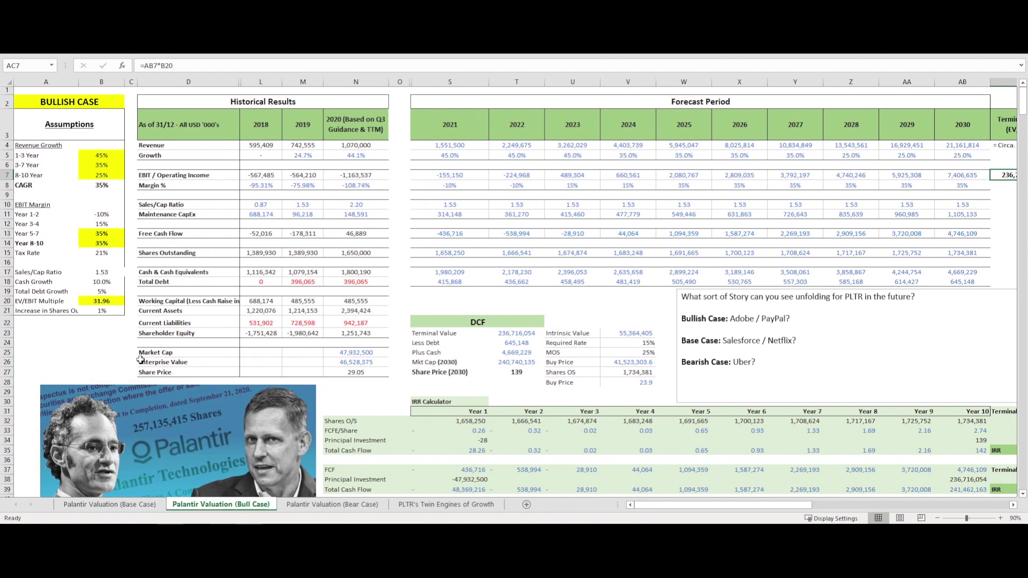
pyautogui.doubleClick(109, 301)
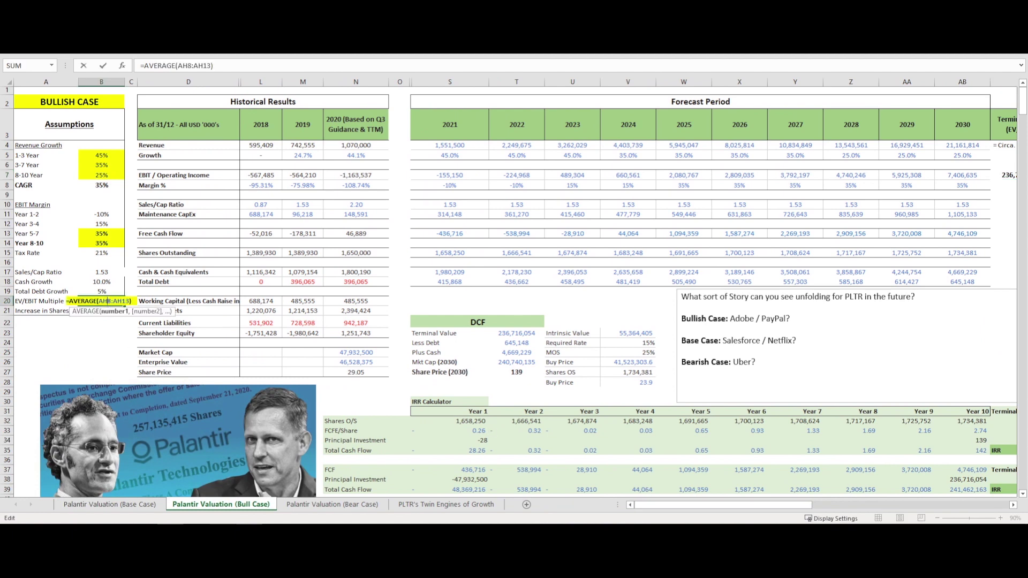
pyautogui.moveTo(712, 506); pyautogui.dragTo(889, 497)
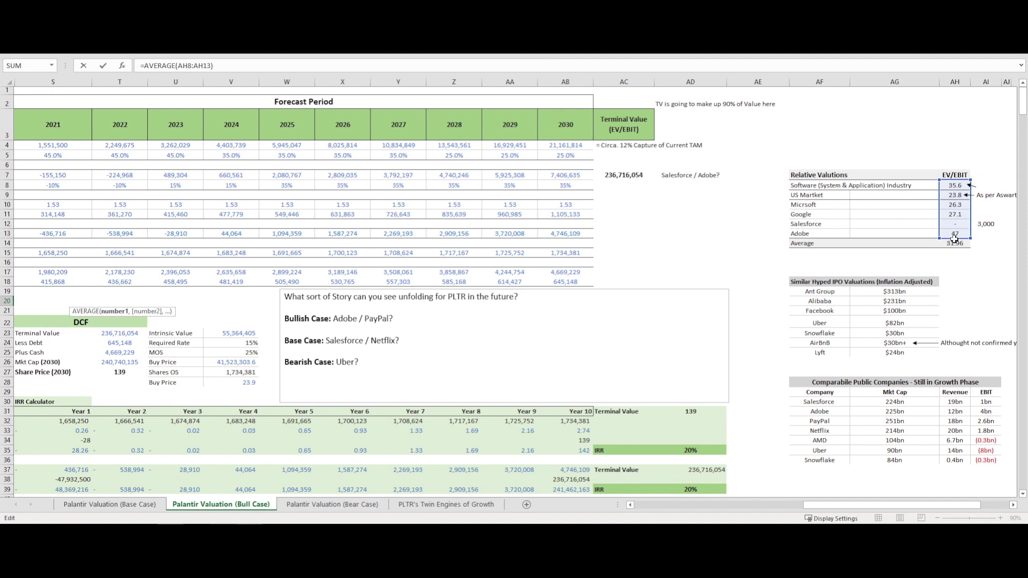
pyautogui.moveTo(806, 506); pyautogui.dragTo(384, 433)
pyautogui.press('Return')
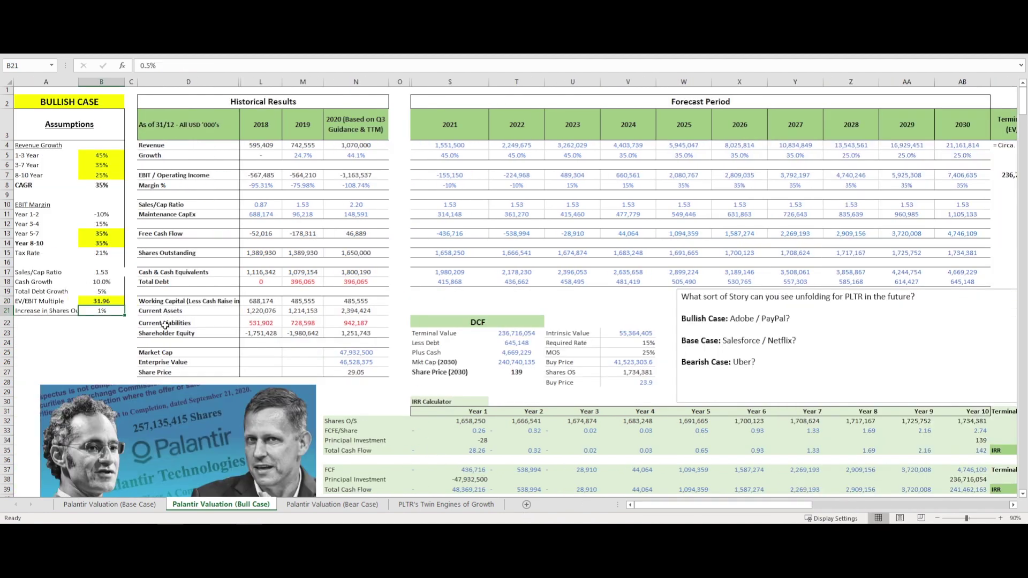
pyautogui.moveTo(660, 502); pyautogui.dragTo(660, 502)
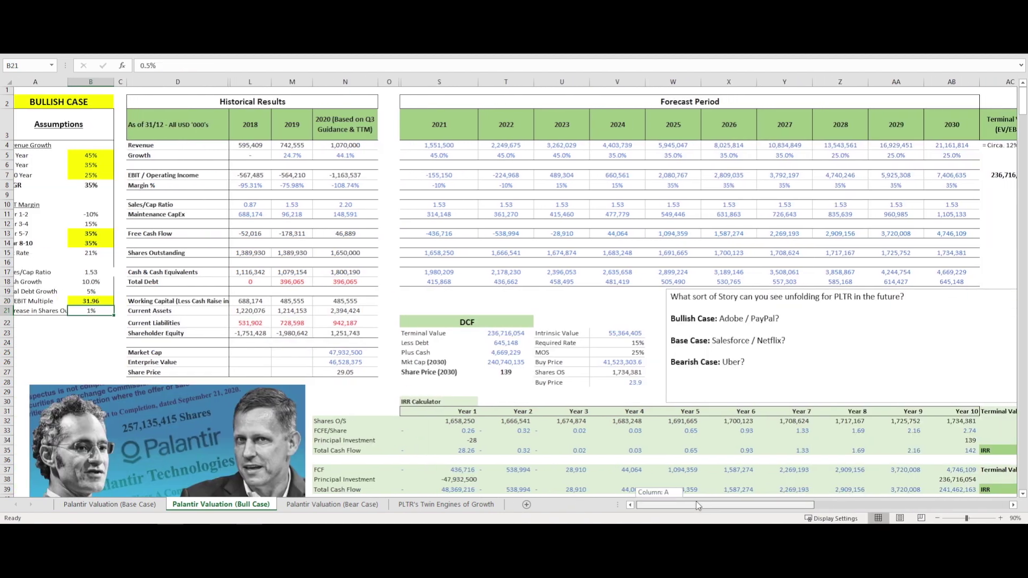
pyautogui.moveTo(696, 505); pyautogui.dragTo(712, 504)
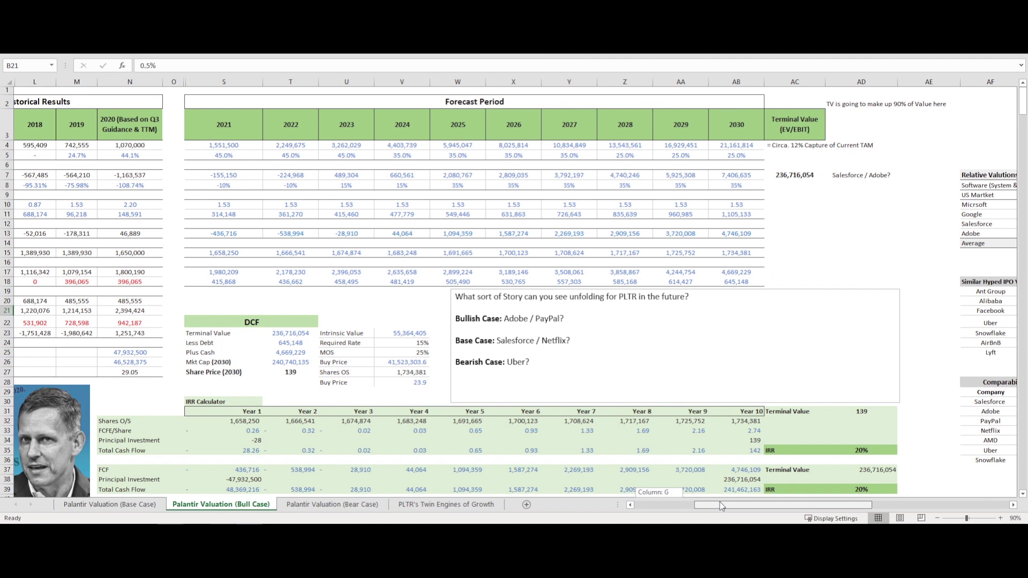
pyautogui.click(787, 174)
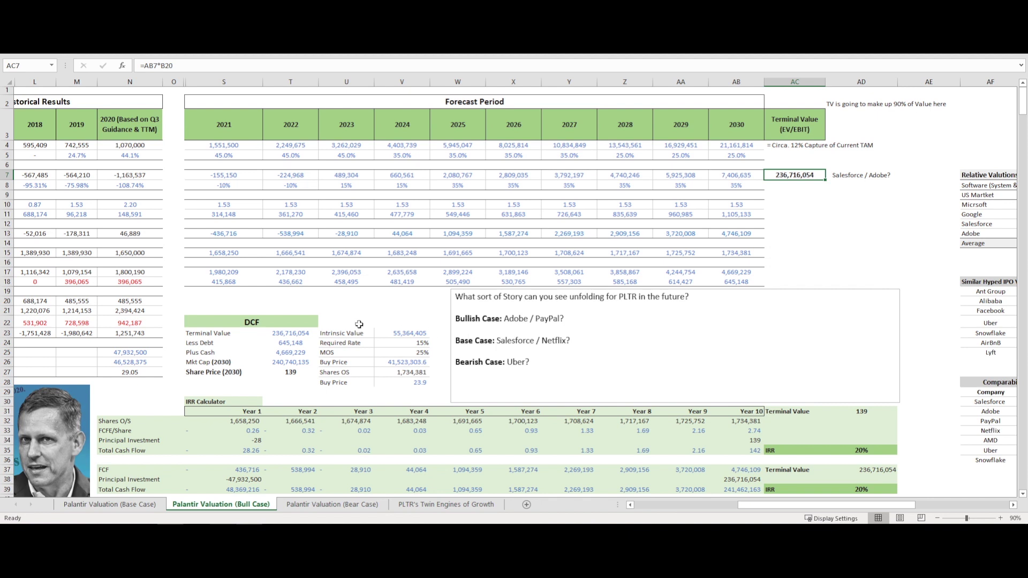
pyautogui.click(300, 333)
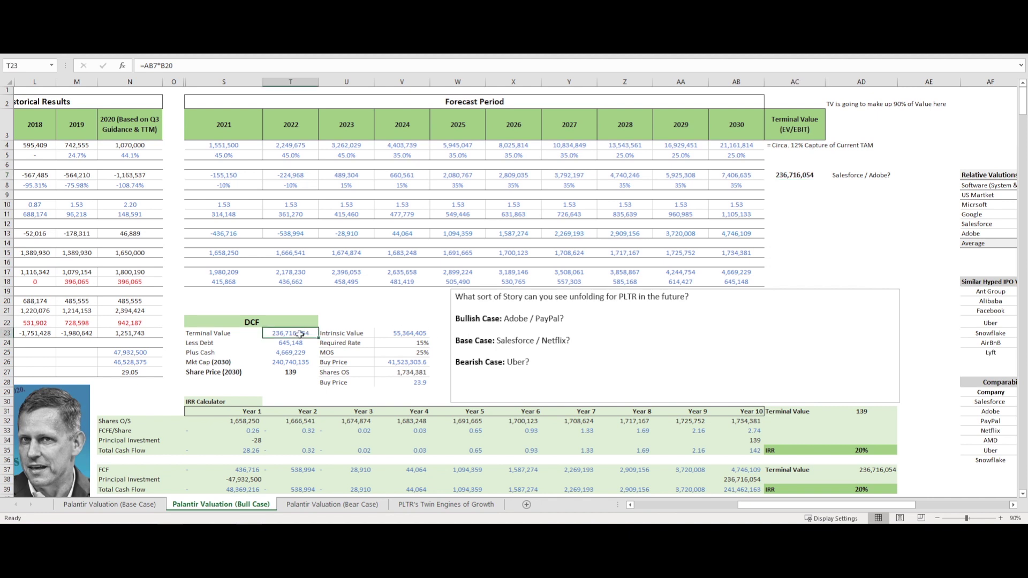
pyautogui.click(295, 362)
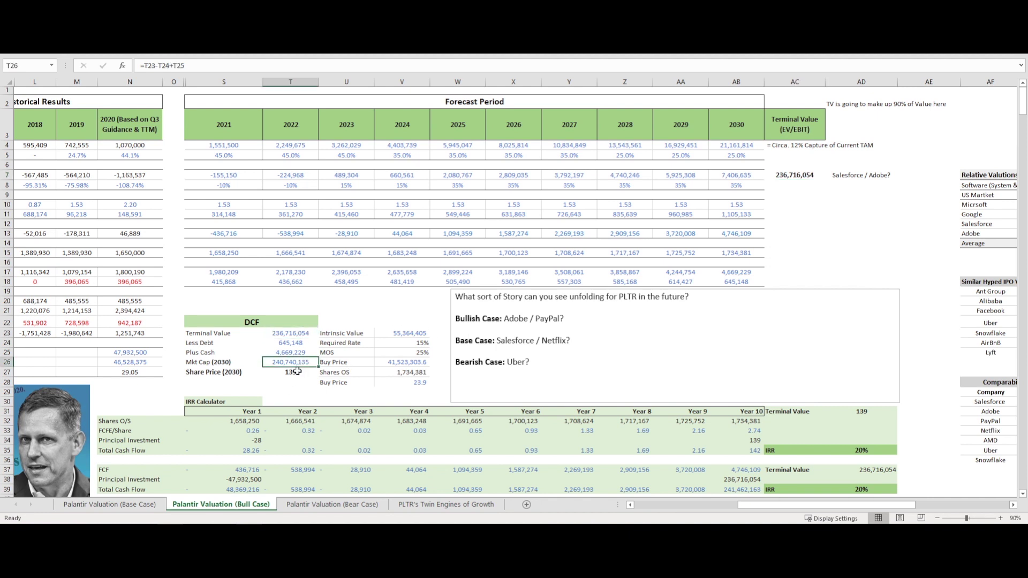
pyautogui.click(298, 372)
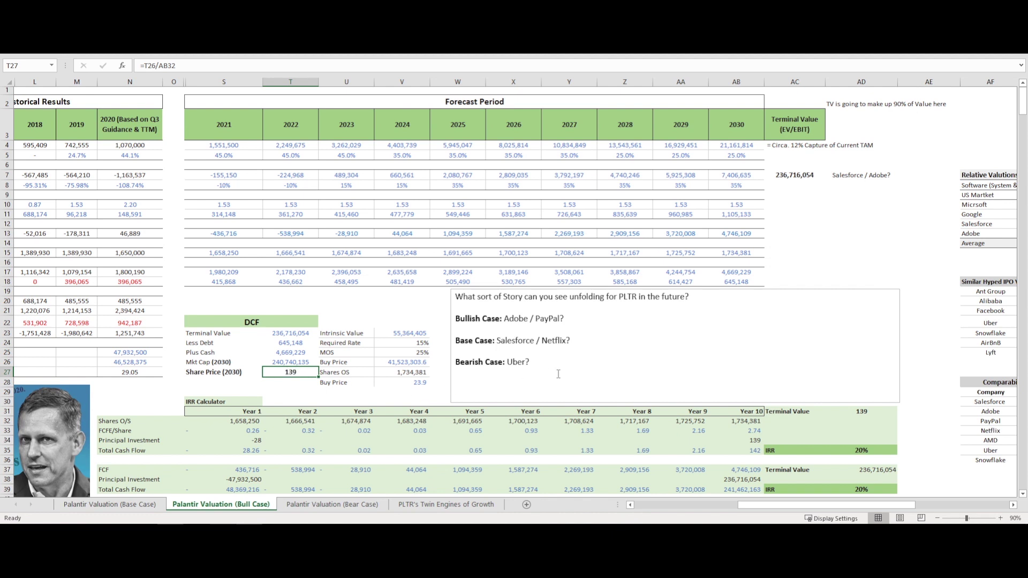
pyautogui.click(409, 332)
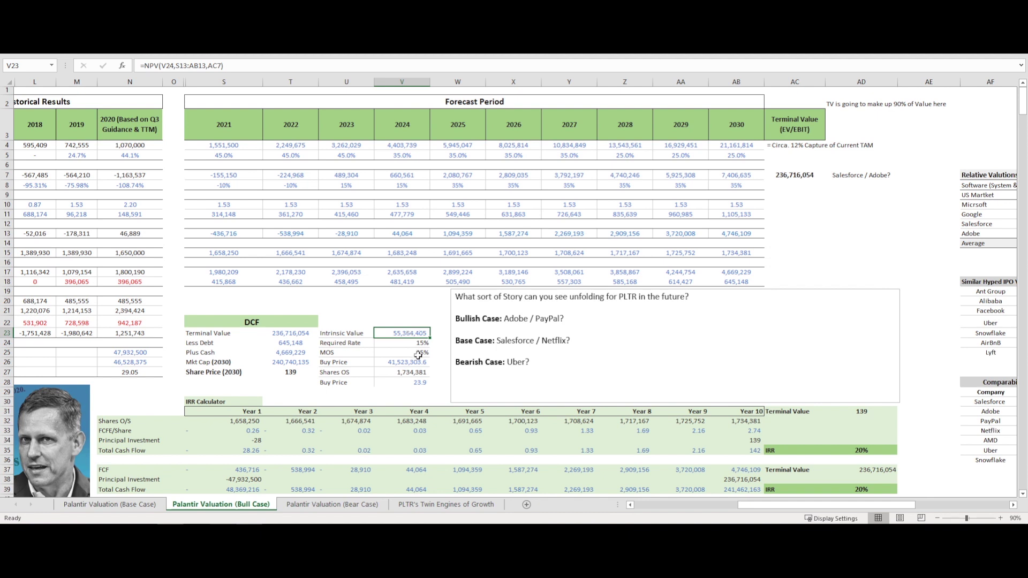
pyautogui.click(418, 344)
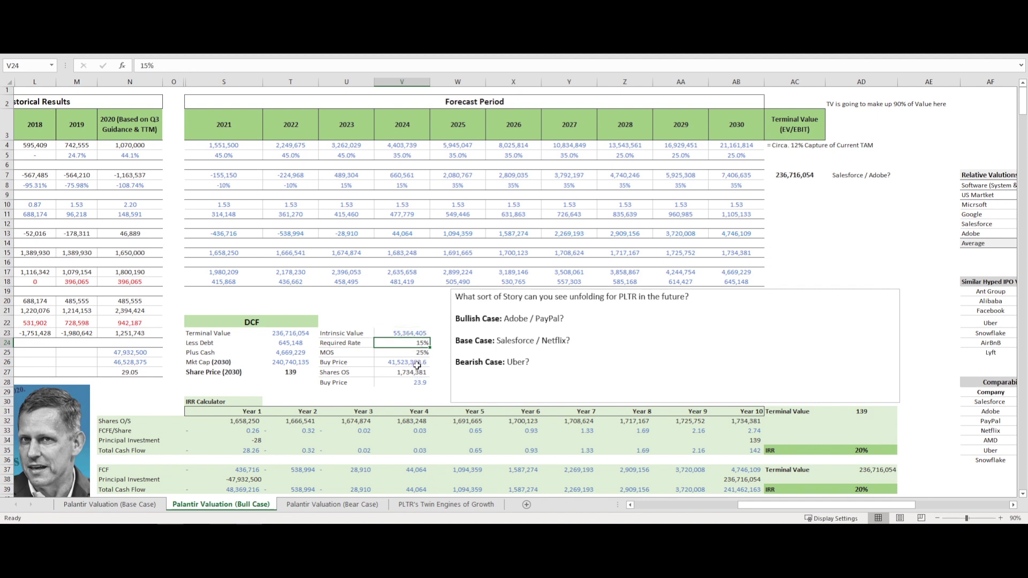
pyautogui.click(415, 384)
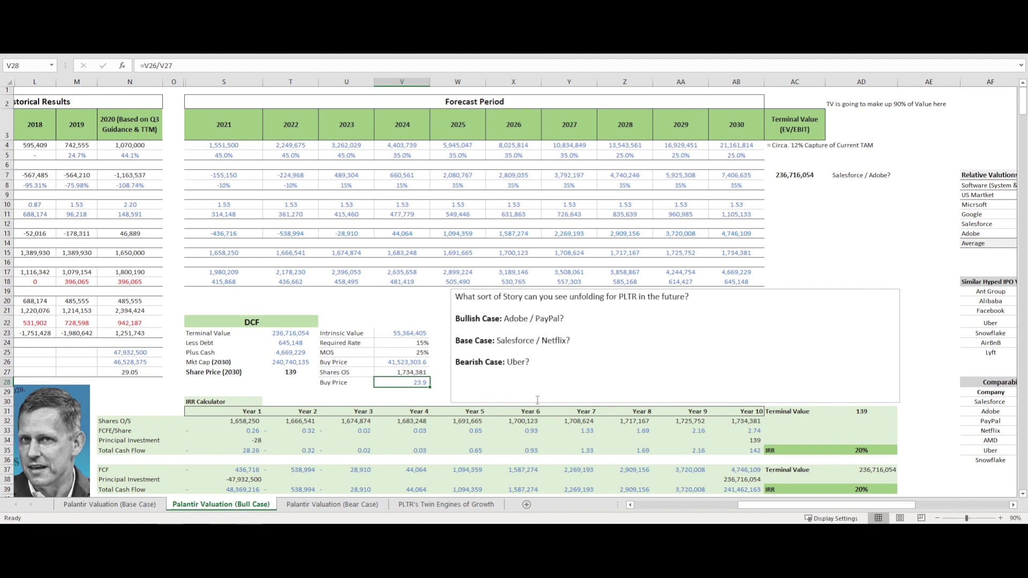
pyautogui.scroll(-2, 443, 392)
pyautogui.scroll(2, 442, 392)
pyautogui.scroll(-2, 364, 382)
pyautogui.scroll(2, 364, 379)
pyautogui.click(871, 450)
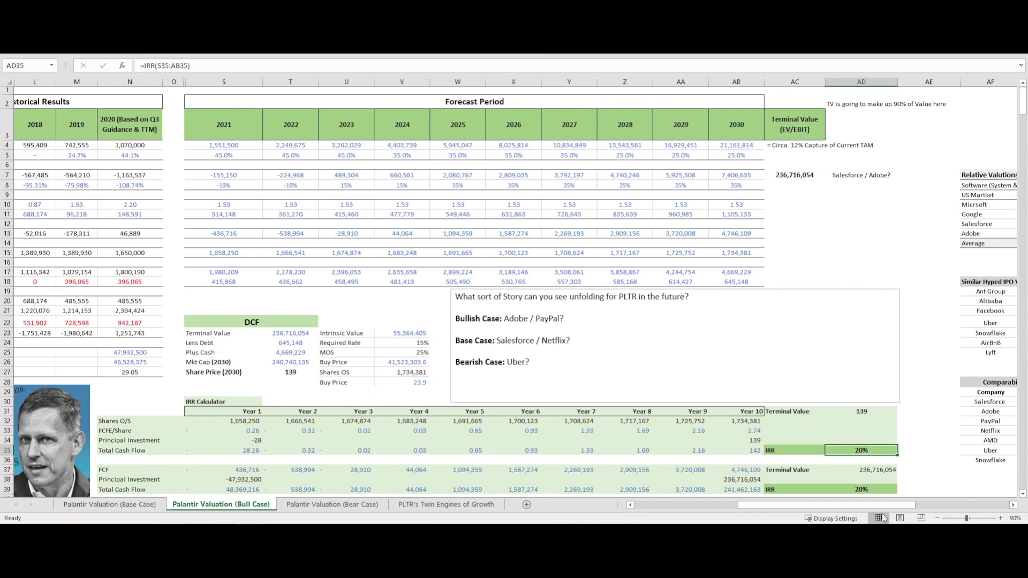
pyautogui.click(252, 440)
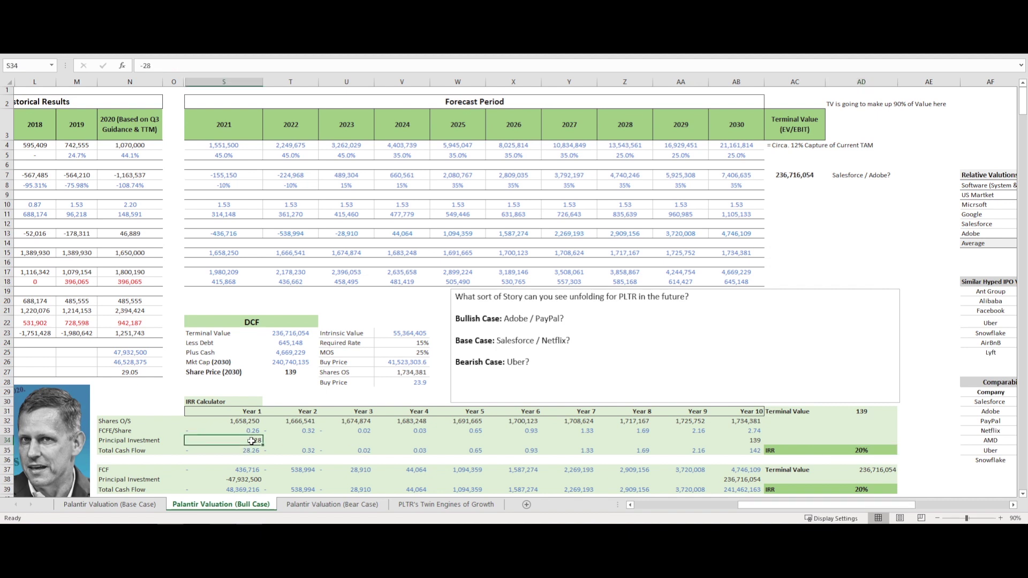
pyautogui.moveTo(793, 504); pyautogui.dragTo(686, 509)
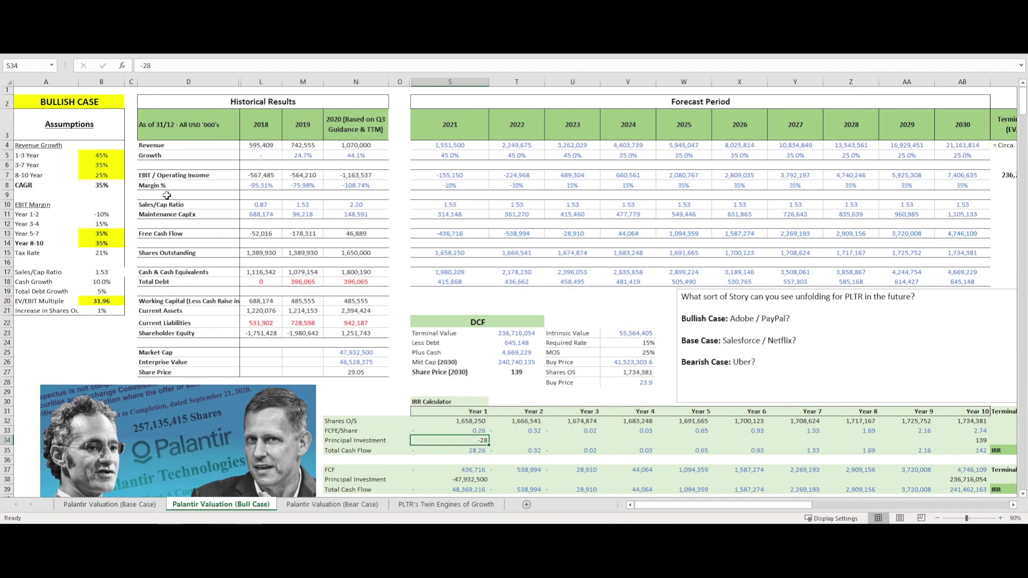
pyautogui.click(106, 158)
pyautogui.press('Down')
pyautogui.press('Down')
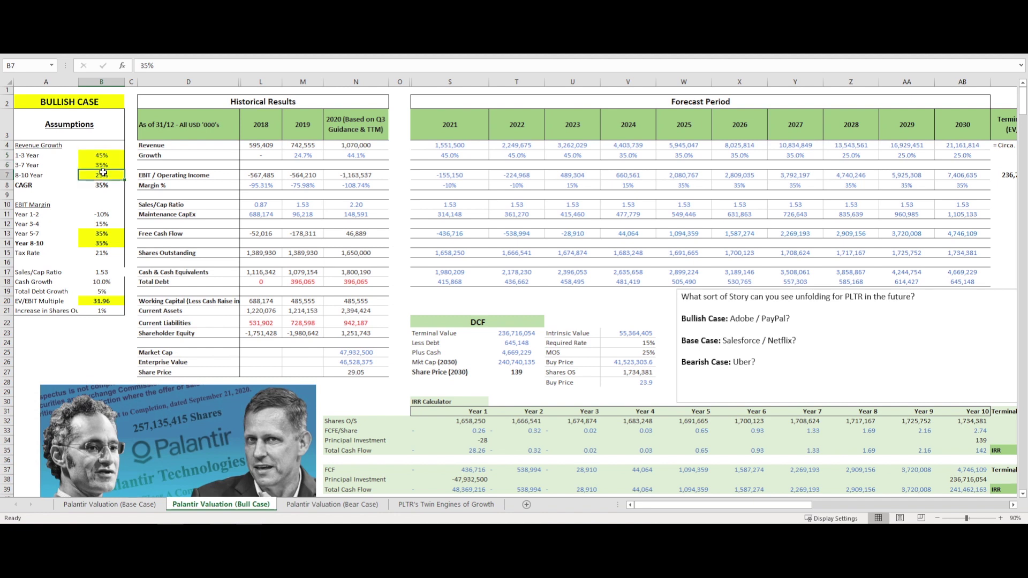
pyautogui.click(104, 155)
pyautogui.click(103, 236)
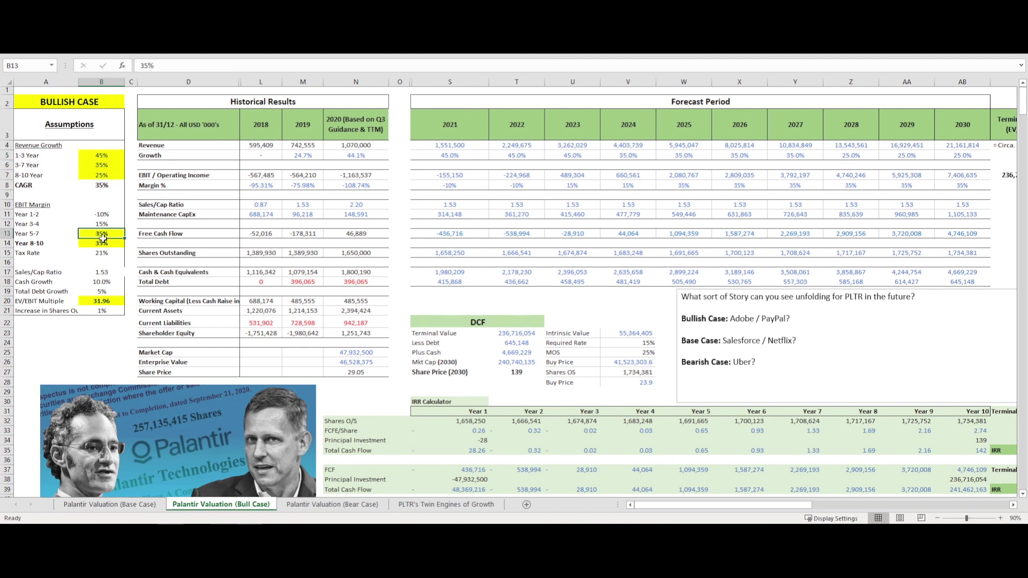
pyautogui.moveTo(21, 235); pyautogui.dragTo(102, 234)
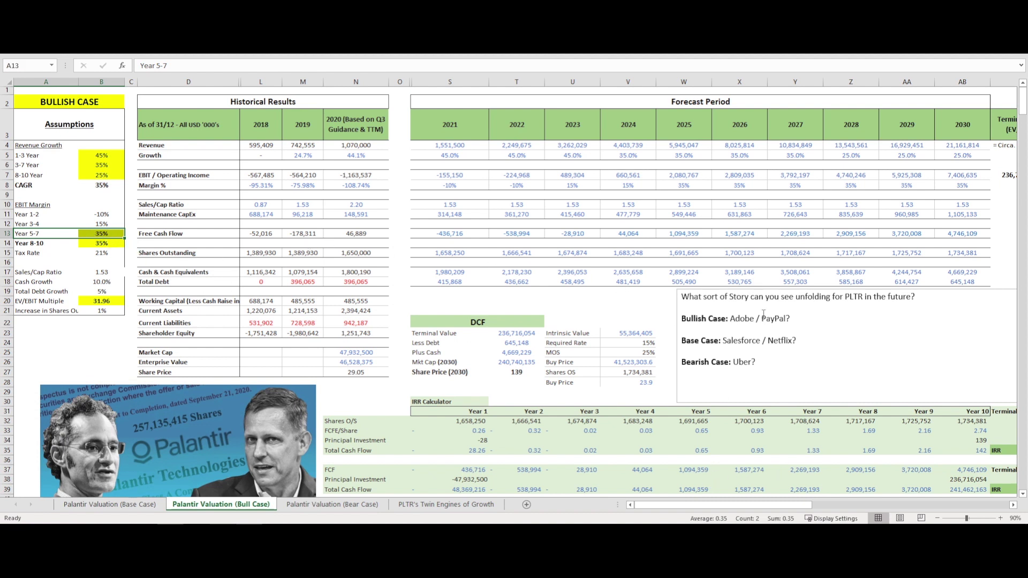
pyautogui.click(698, 214)
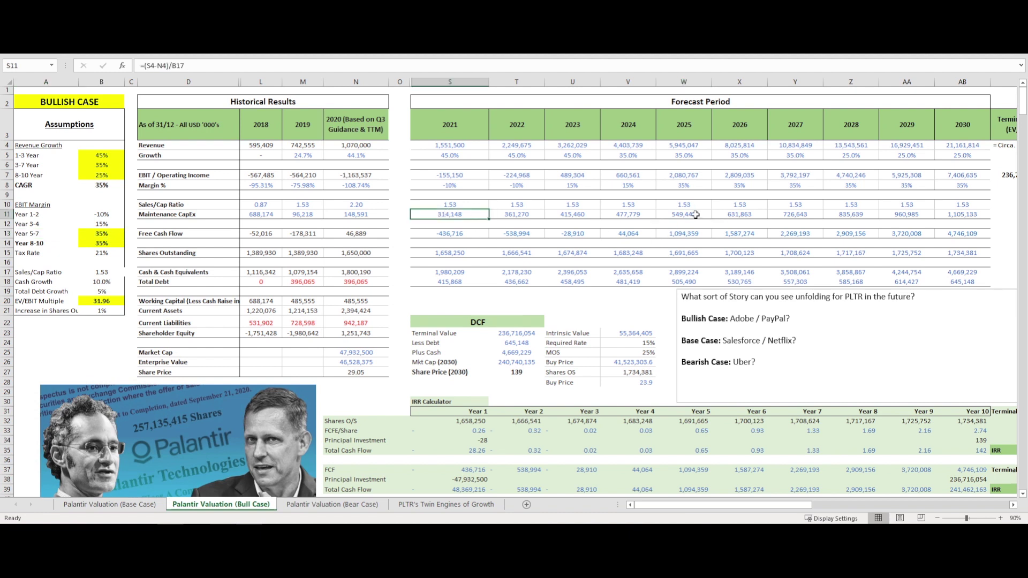
pyautogui.click(457, 215)
pyautogui.click(689, 217)
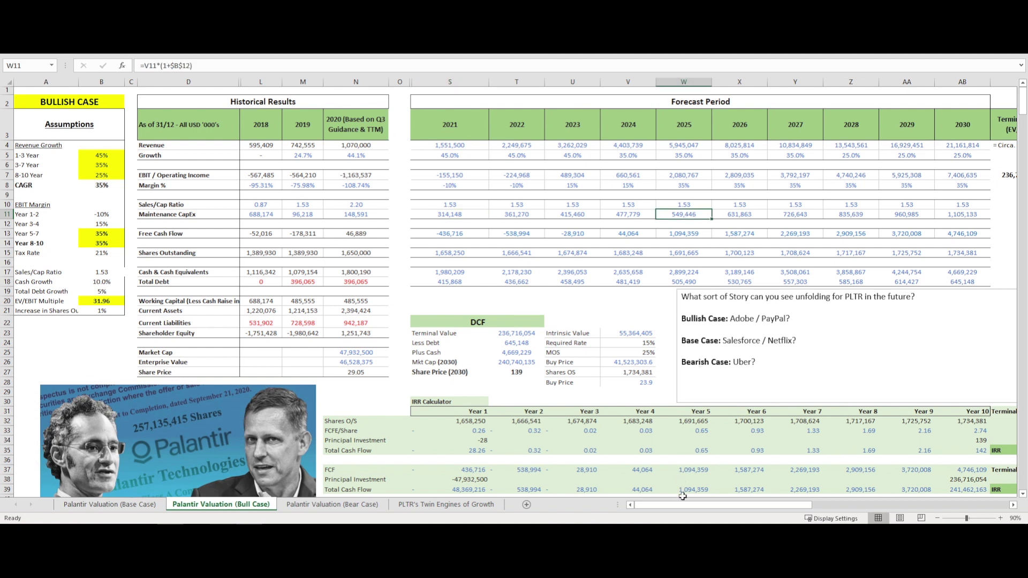
pyautogui.moveTo(676, 506); pyautogui.dragTo(634, 503)
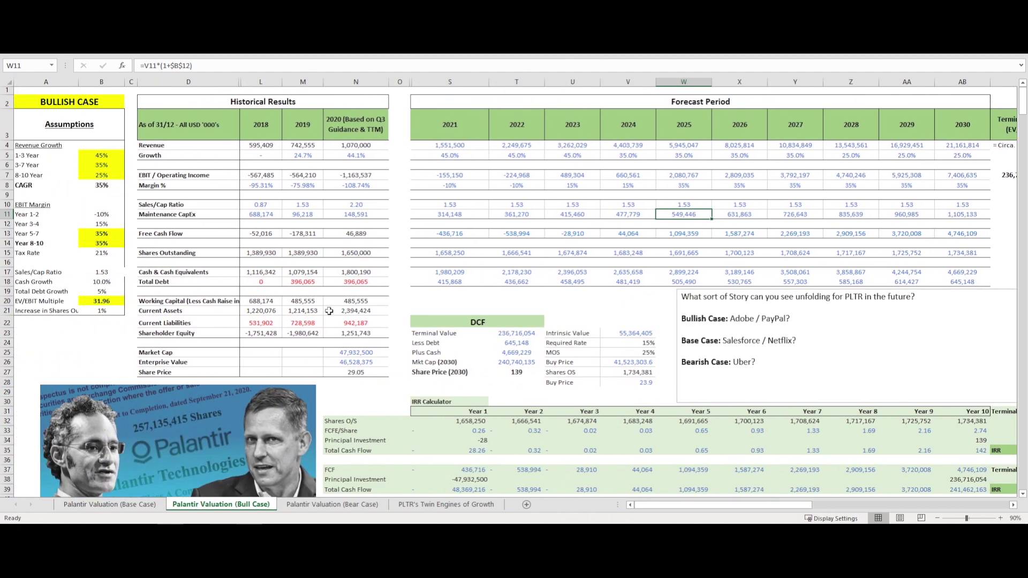
pyautogui.doubleClick(102, 301)
# - Restrict the Bull Case EV/EBIT average to the Software multiple in AH8, 35.60
pyautogui.moveTo(709, 510); pyautogui.dragTo(932, 508)
pyautogui.moveTo(783, 238); pyautogui.dragTo(779, 189)
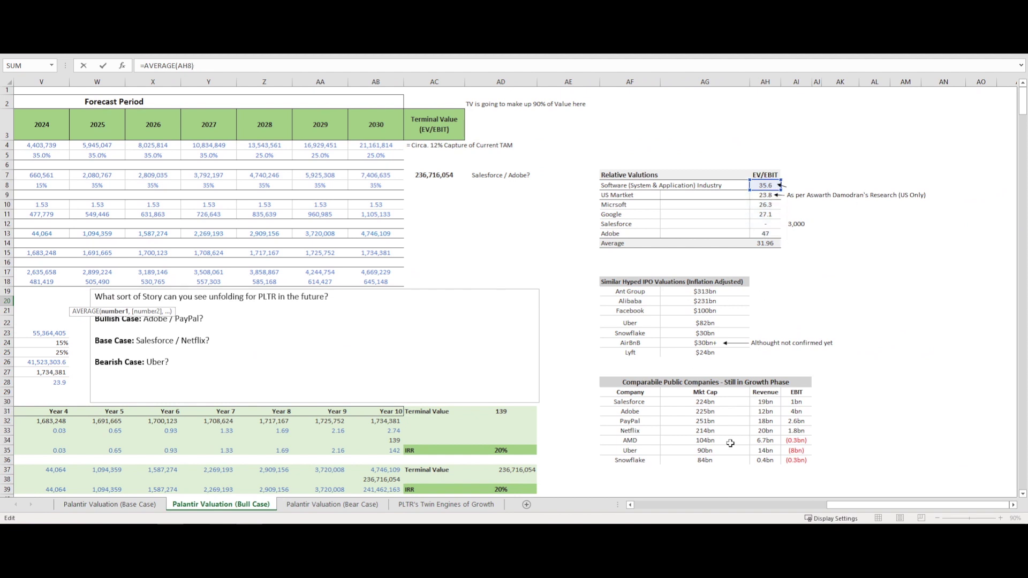
pyautogui.moveTo(854, 503); pyautogui.dragTo(841, 505)
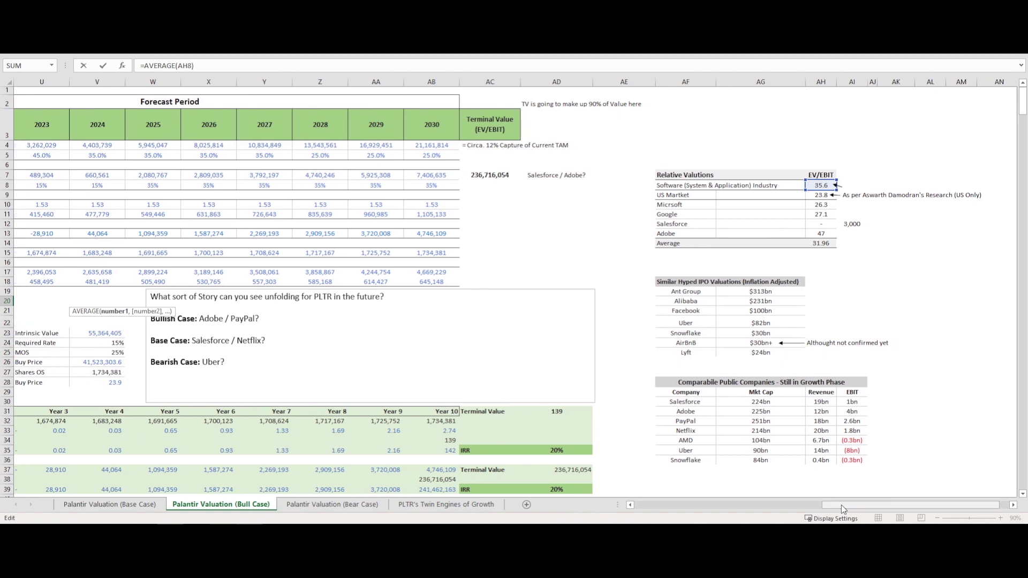
pyautogui.press('Escape')
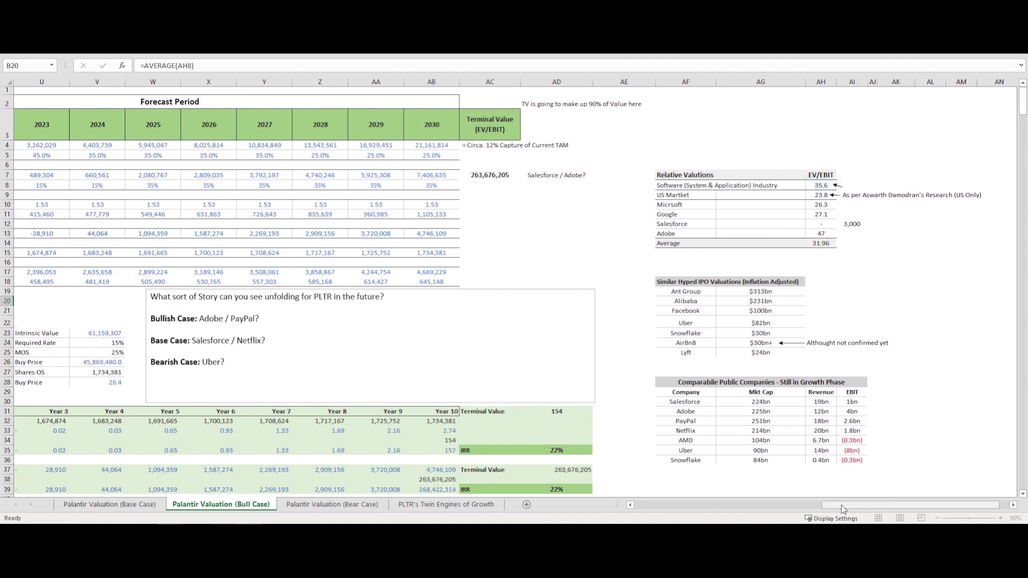
pyautogui.hscroll(3, 827, 507)
pyautogui.moveTo(844, 510); pyautogui.dragTo(705, 504)
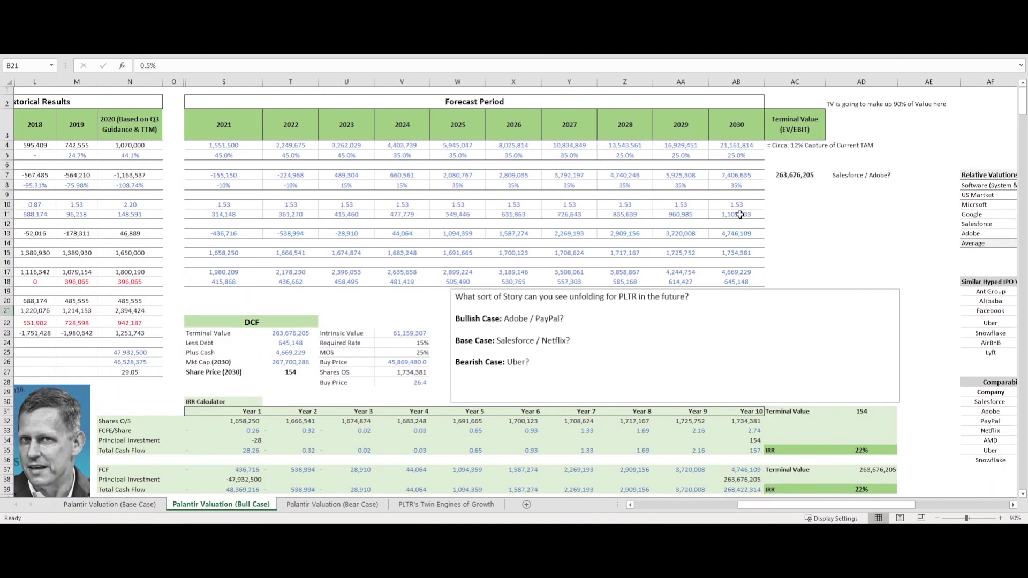
# - Check the updated 263,676,205 terminal value, the buy price and the 22% IRR
pyautogui.click(798, 176)
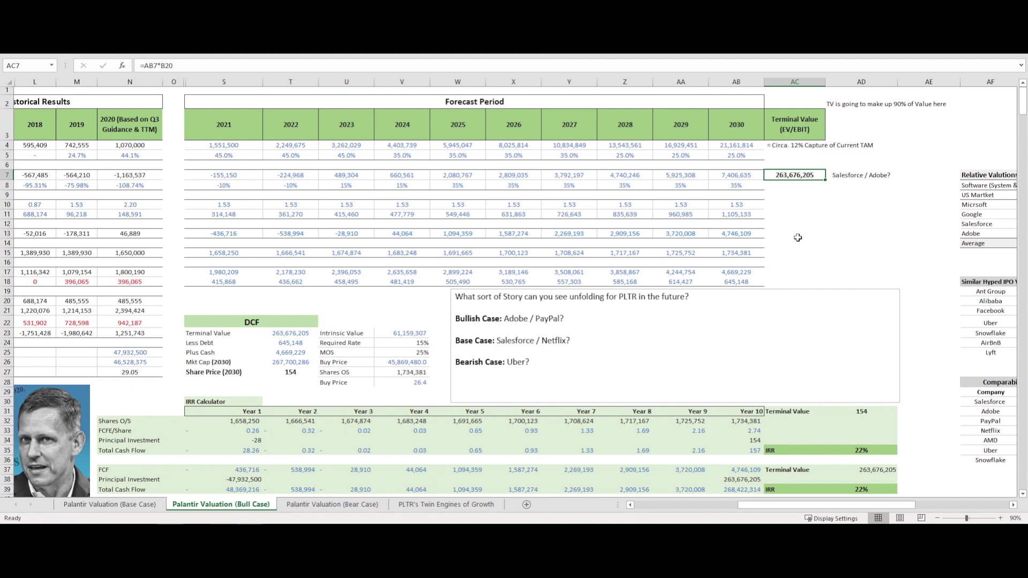
pyautogui.click(412, 384)
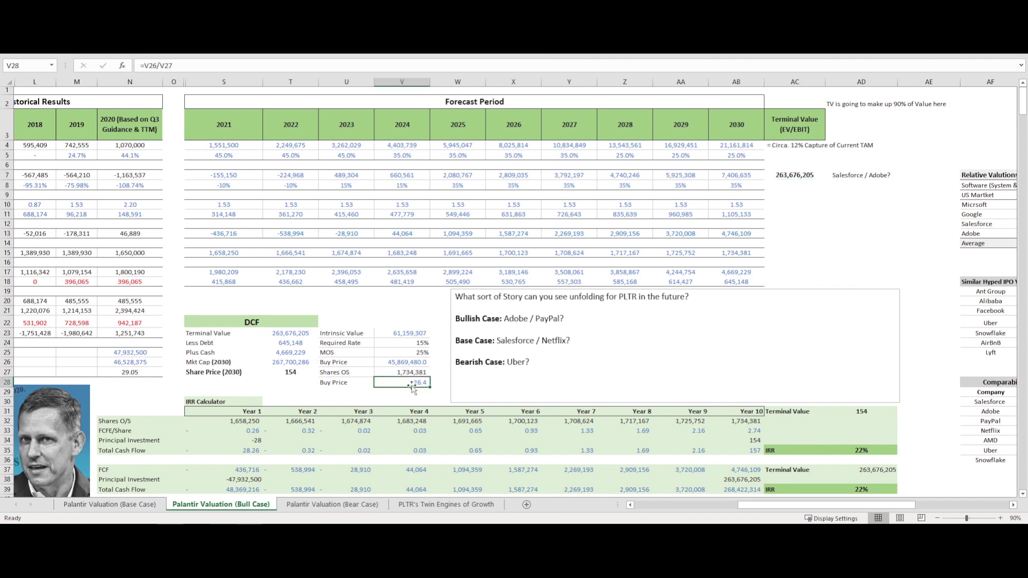
pyautogui.click(859, 452)
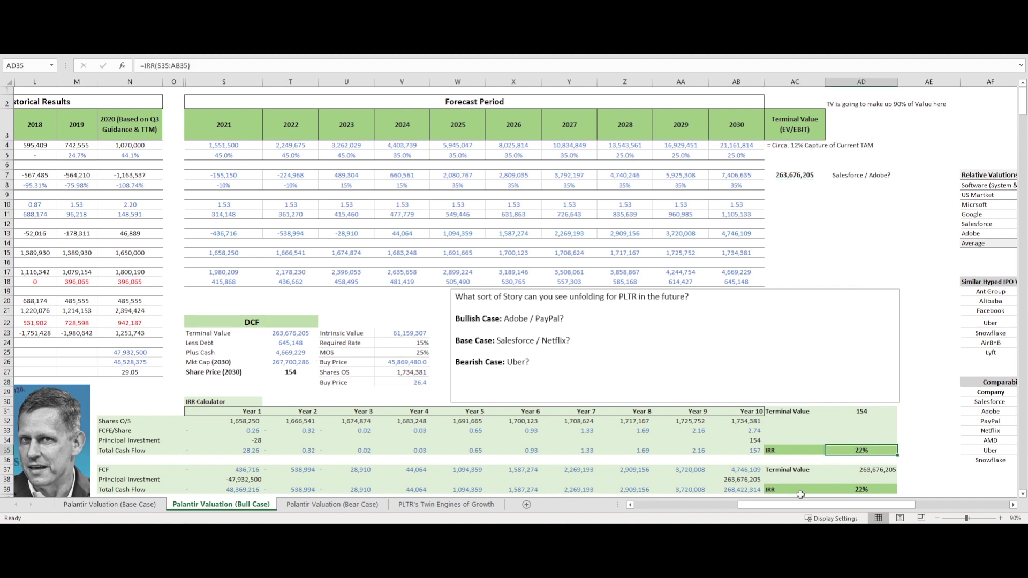
pyautogui.moveTo(779, 503); pyautogui.dragTo(638, 508)
# - Change the B20 EV/EBIT formula to =AVERAGE(AH8:AH13), giving 31.96
pyautogui.click(105, 300)
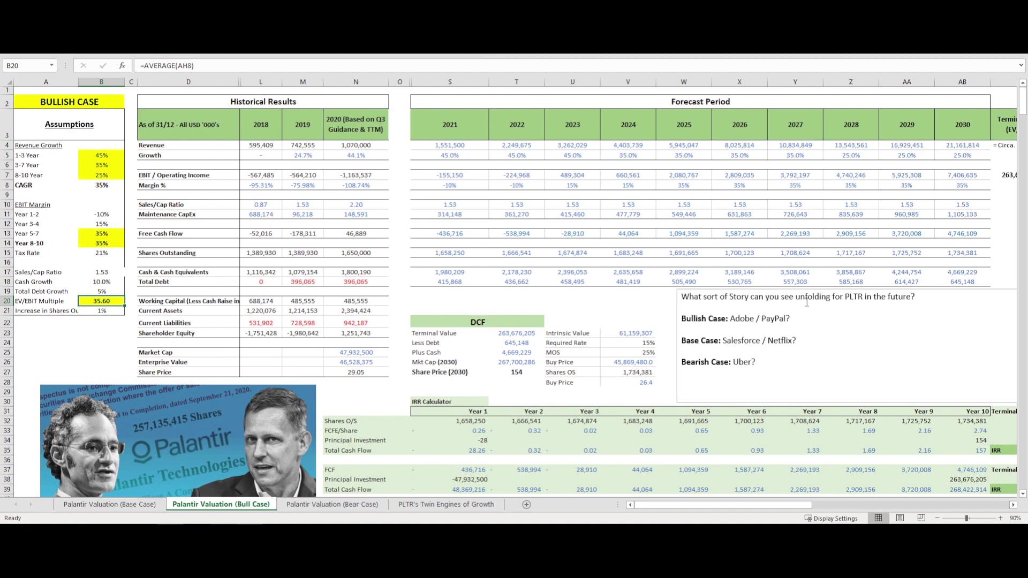
pyautogui.doubleClick(96, 299)
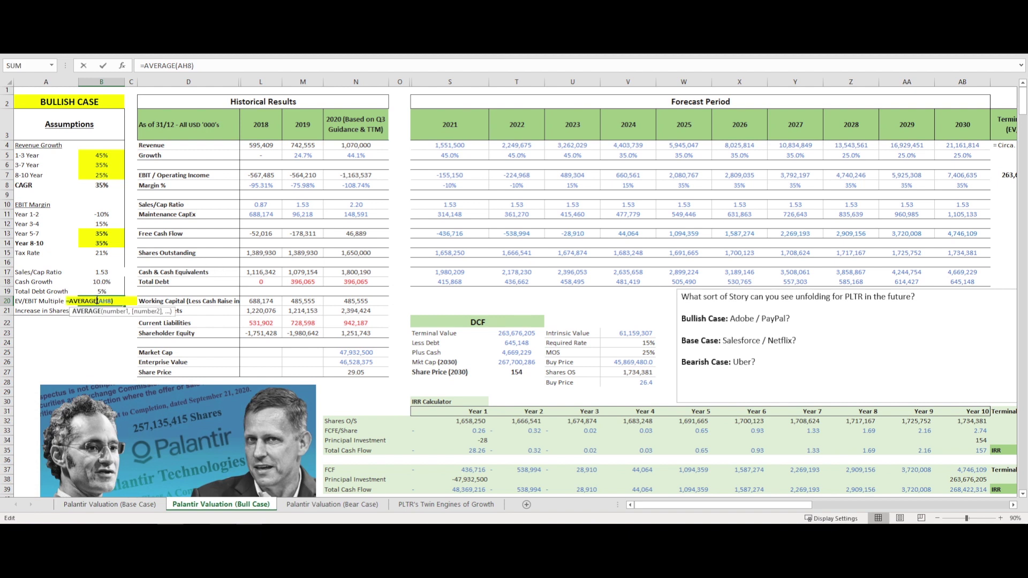
pyautogui.moveTo(680, 505); pyautogui.dragTo(898, 508)
pyautogui.moveTo(971, 189); pyautogui.dragTo(967, 235)
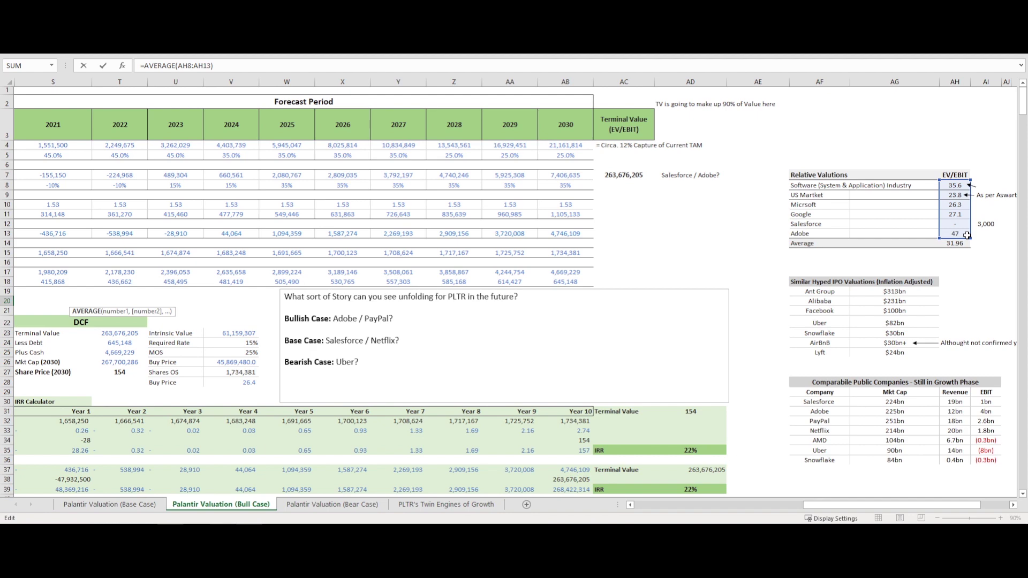
pyautogui.press('Return')
pyautogui.moveTo(690, 513); pyautogui.dragTo(679, 513)
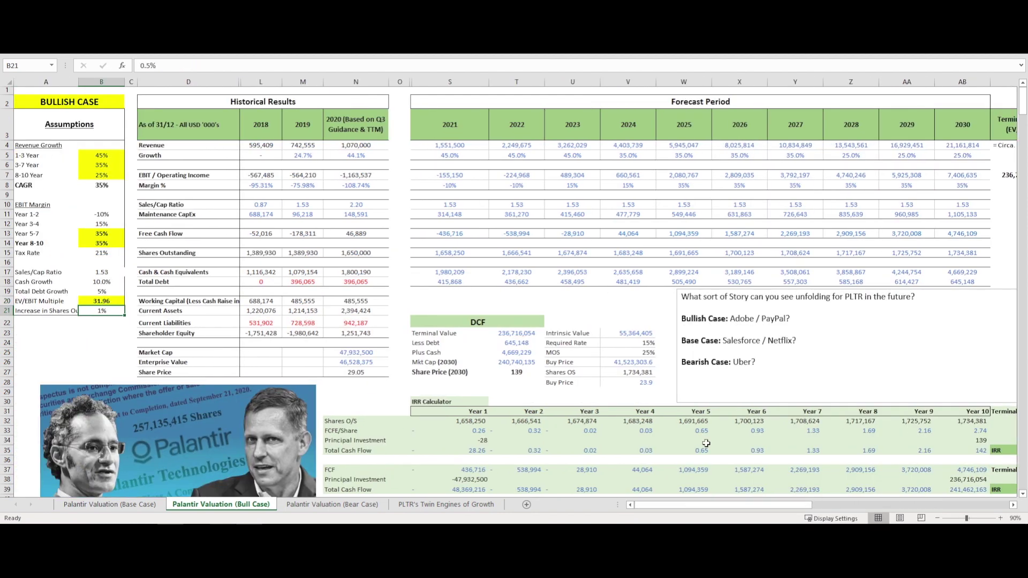
pyautogui.moveTo(666, 506); pyautogui.dragTo(696, 506)
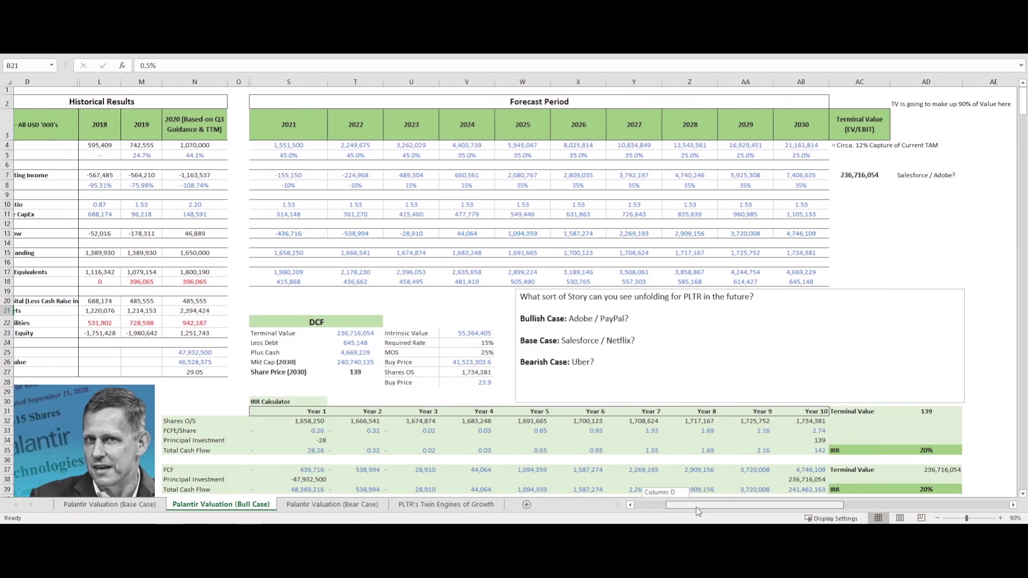
pyautogui.click(336, 505)
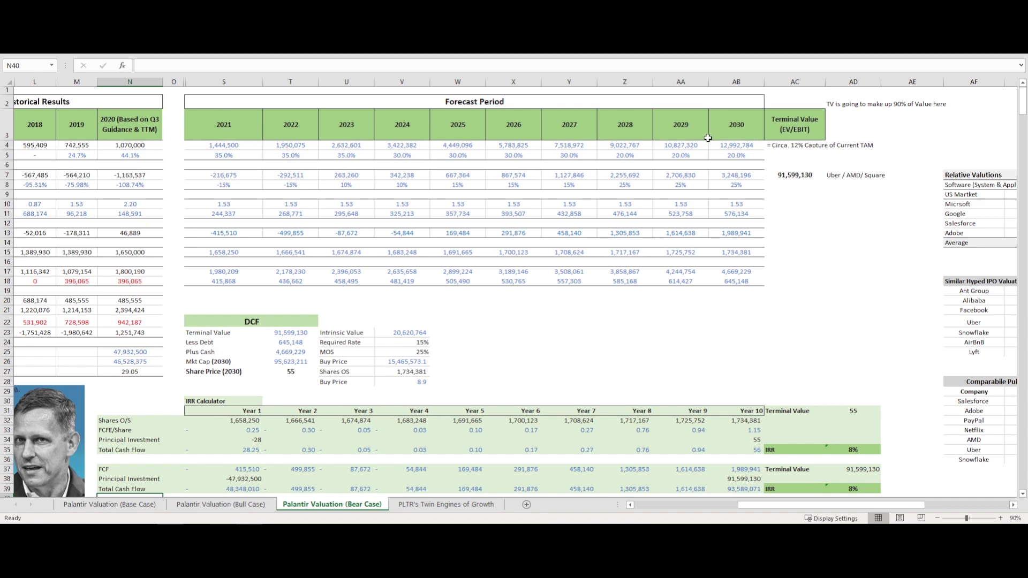
# - Review Bear Case revenue growth: 30% for years 3-7, 20% for years 8-10, 25% CAGR
pyautogui.moveTo(818, 504); pyautogui.dragTo(759, 514)
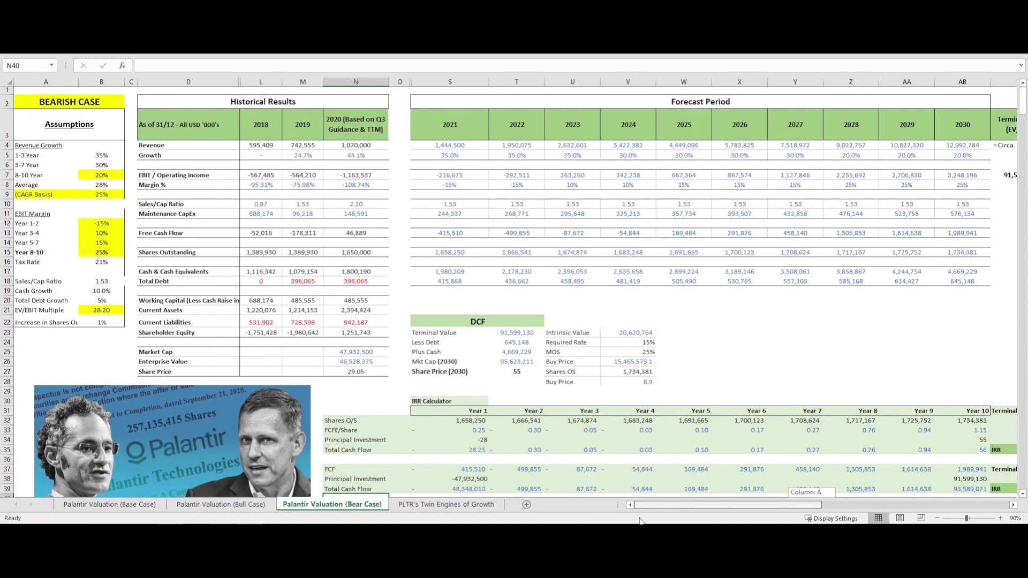
pyautogui.click(113, 156)
pyautogui.click(109, 163)
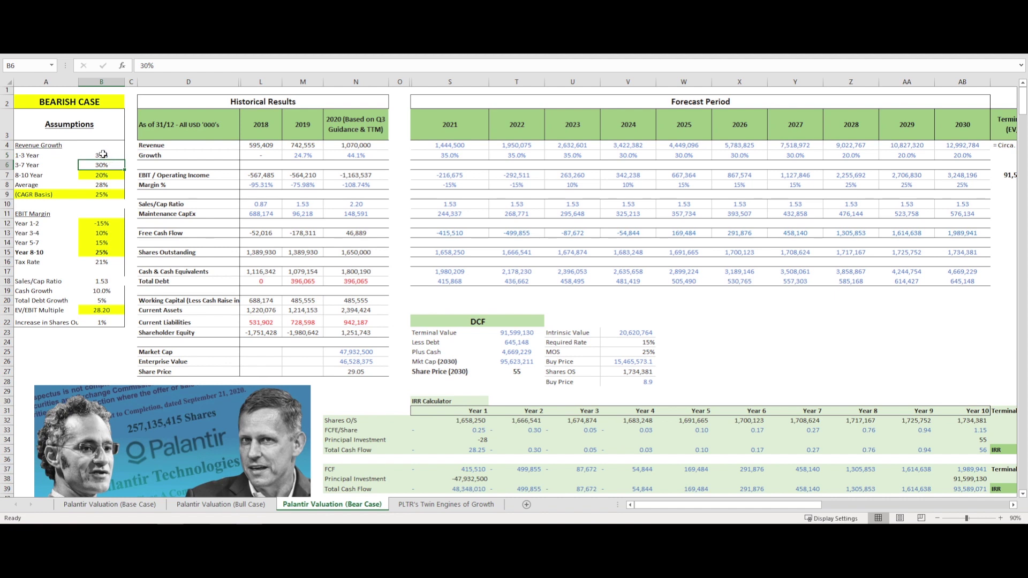
pyautogui.click(103, 154)
pyautogui.click(105, 176)
pyautogui.click(103, 154)
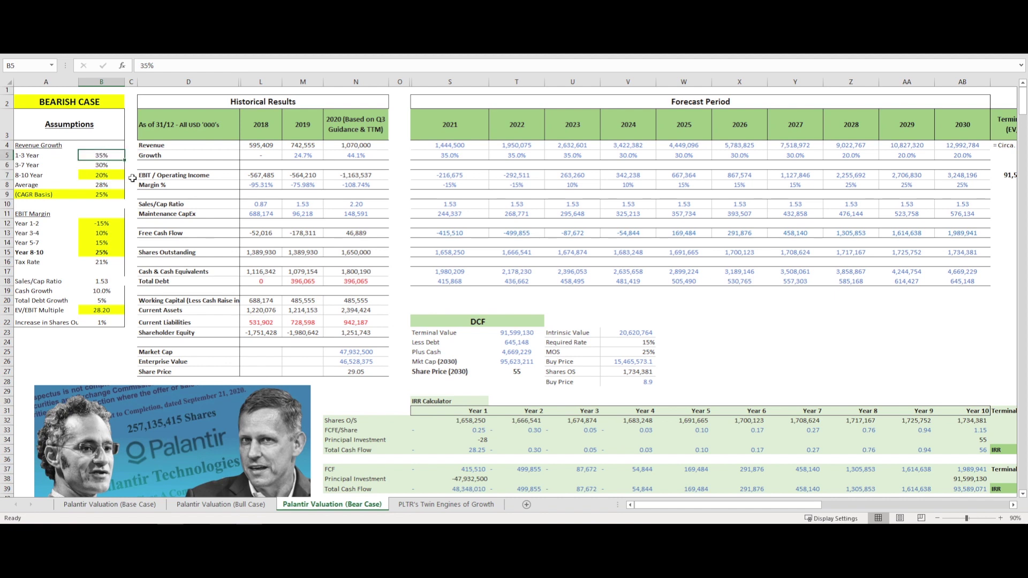
pyautogui.click(113, 165)
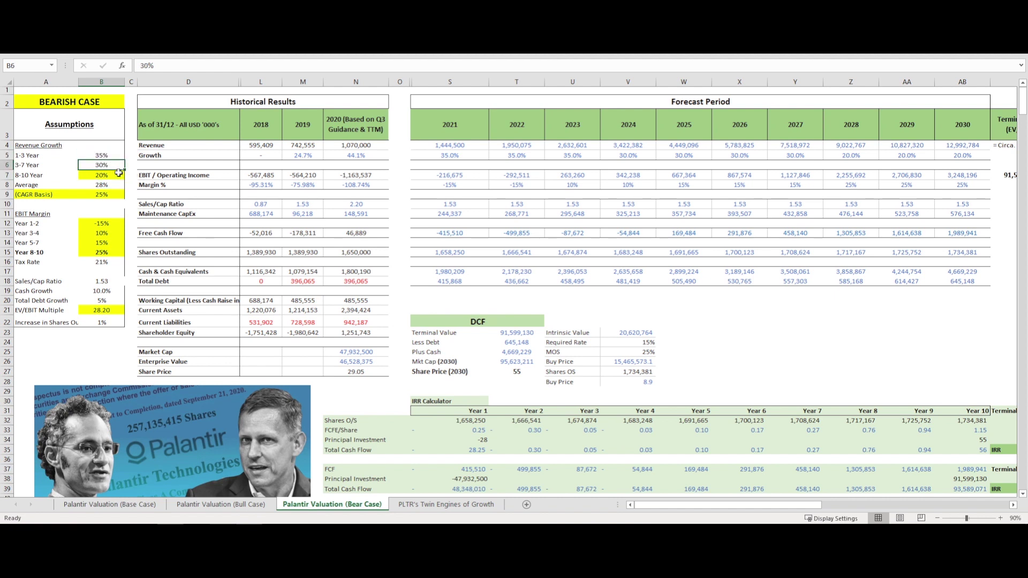
pyautogui.click(102, 156)
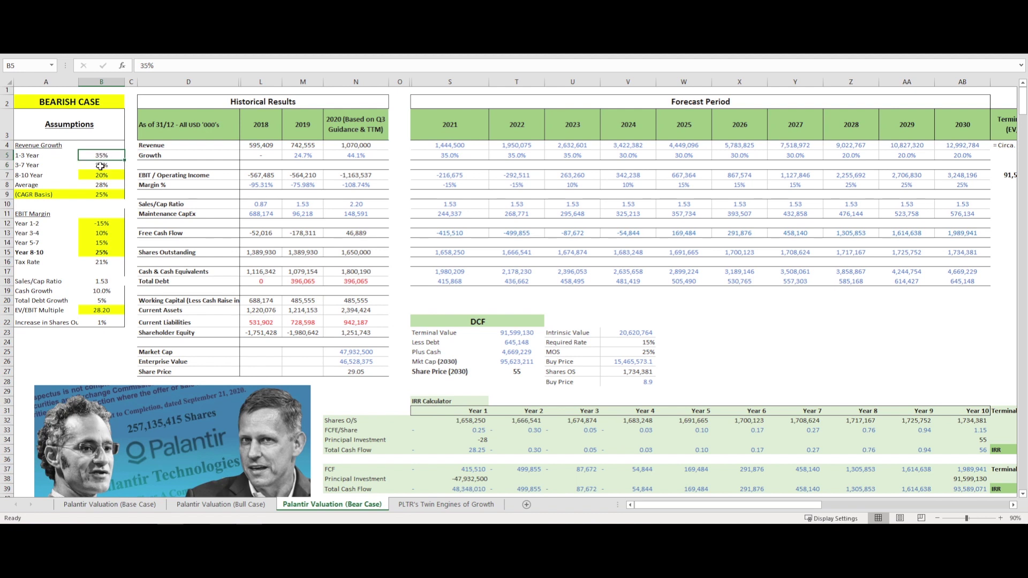
pyautogui.click(101, 172)
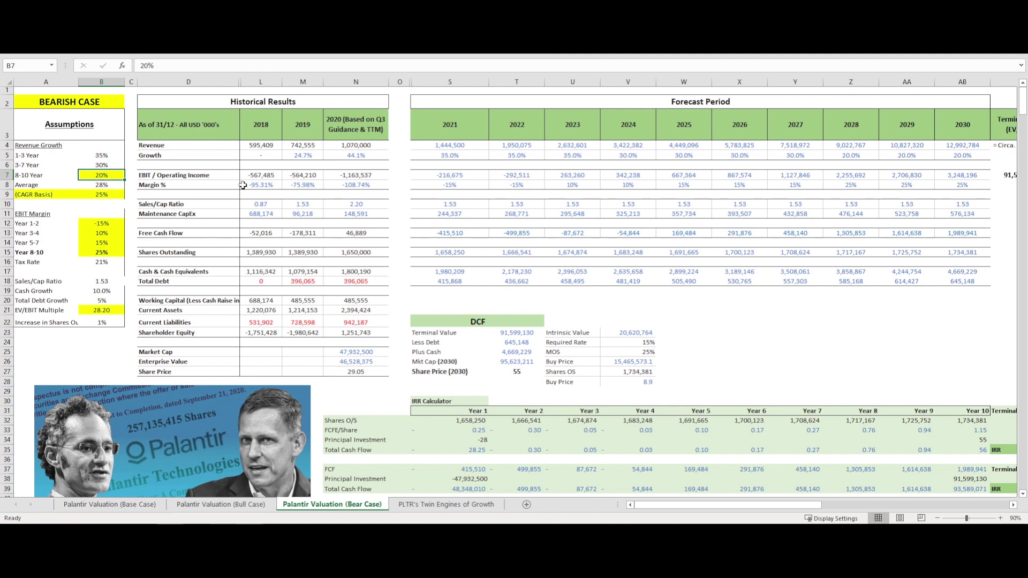
pyautogui.click(107, 196)
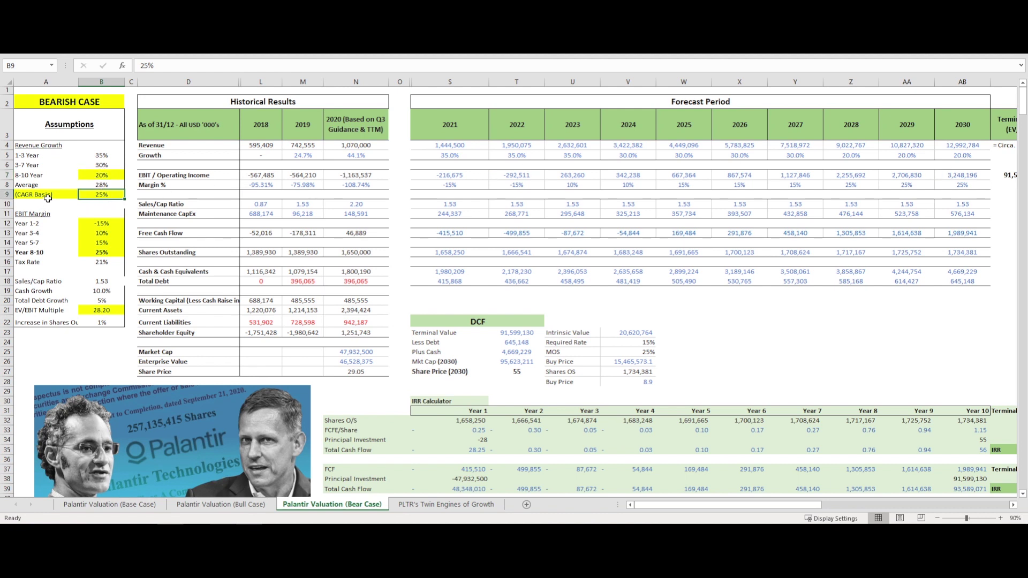
pyautogui.click(47, 197)
pyautogui.click(108, 194)
# - Select the four EBIT margin assumptions, stepping from -15% to 10%, 15% and 25%
pyautogui.click(106, 224)
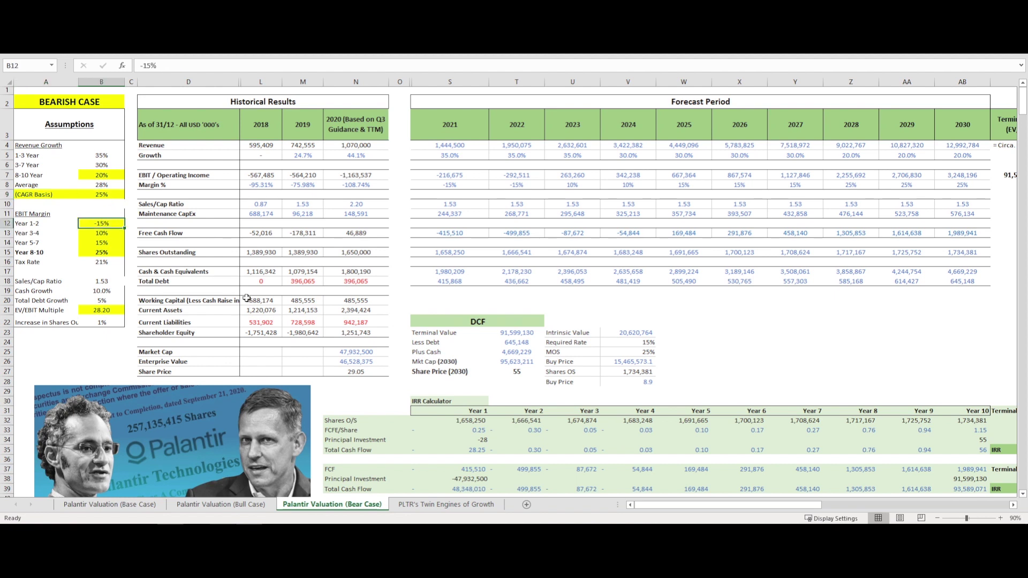
pyautogui.moveTo(100, 252); pyautogui.dragTo(101, 225)
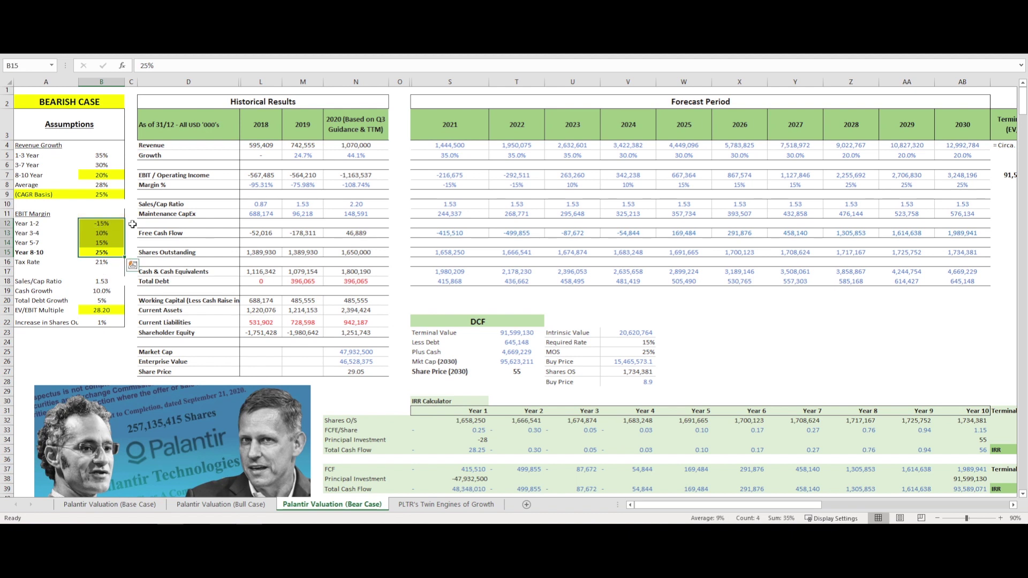
pyautogui.moveTo(655, 506); pyautogui.dragTo(655, 506)
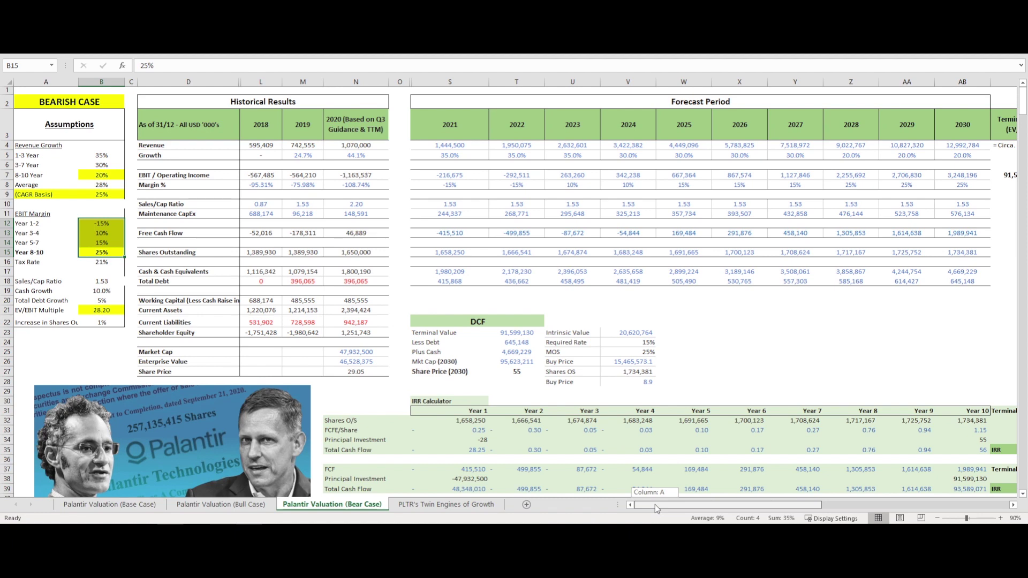
pyautogui.moveTo(654, 504); pyautogui.dragTo(619, 518)
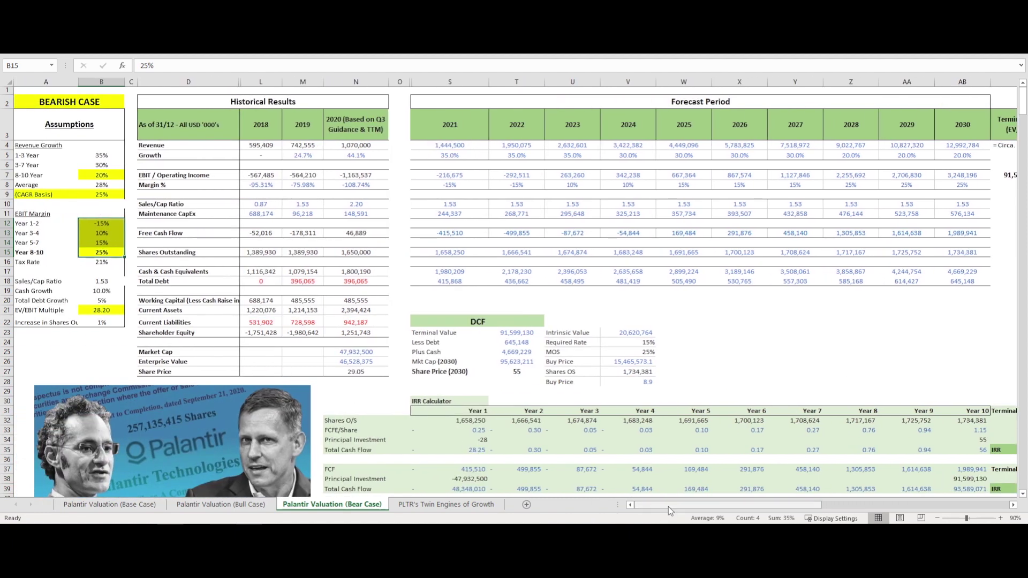
pyautogui.moveTo(668, 507); pyautogui.dragTo(690, 507)
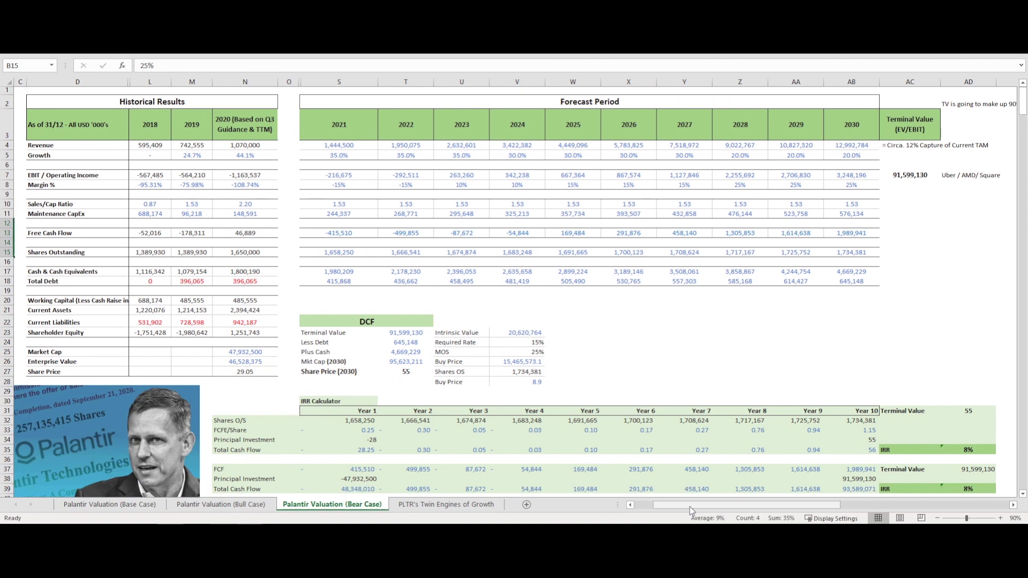
# - Inspect the 2030 margin, operating income and terminal value formulas
pyautogui.click(851, 209)
pyautogui.click(859, 182)
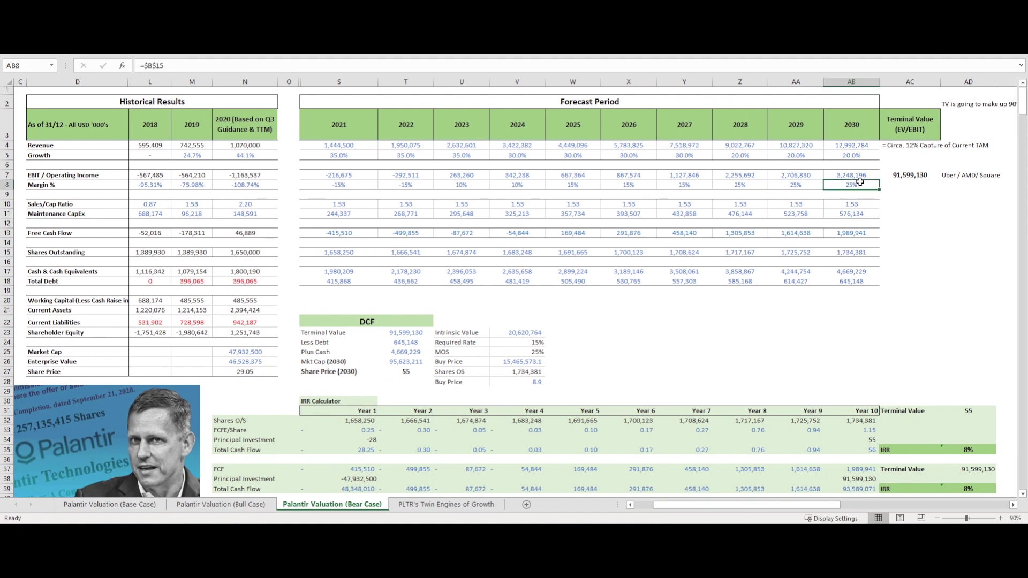
pyautogui.click(861, 175)
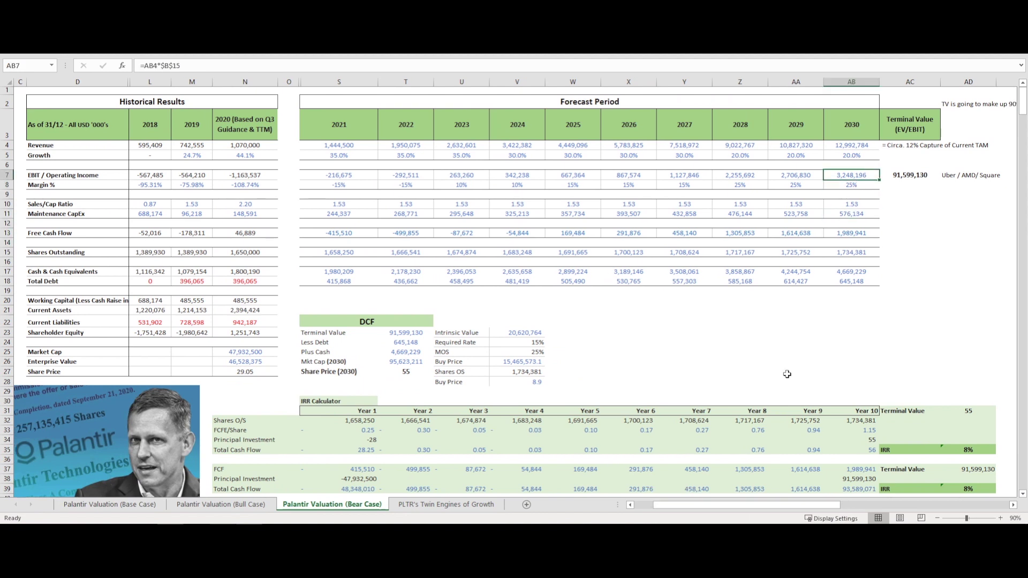
pyautogui.moveTo(766, 501); pyautogui.dragTo(794, 505)
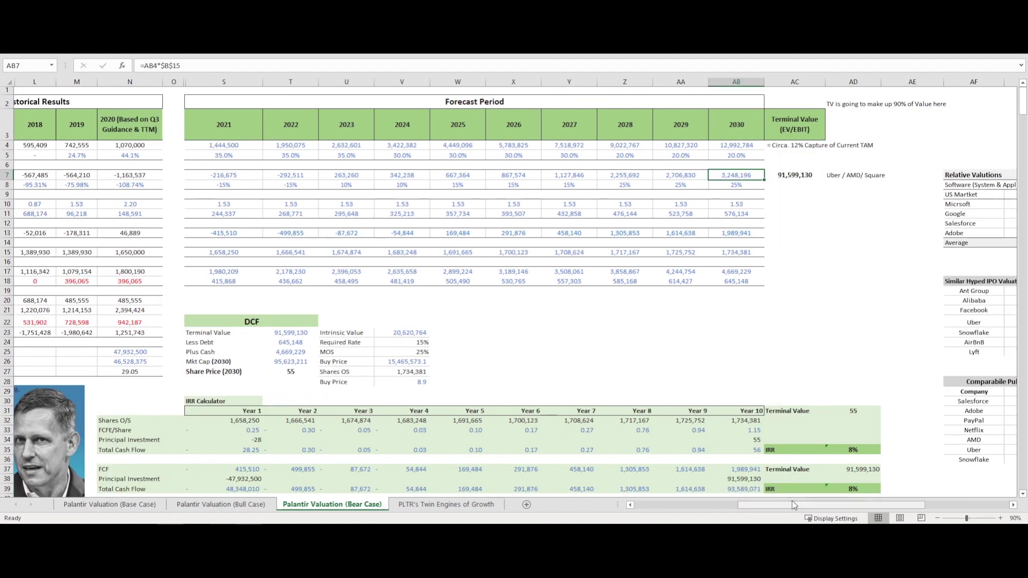
pyautogui.click(786, 175)
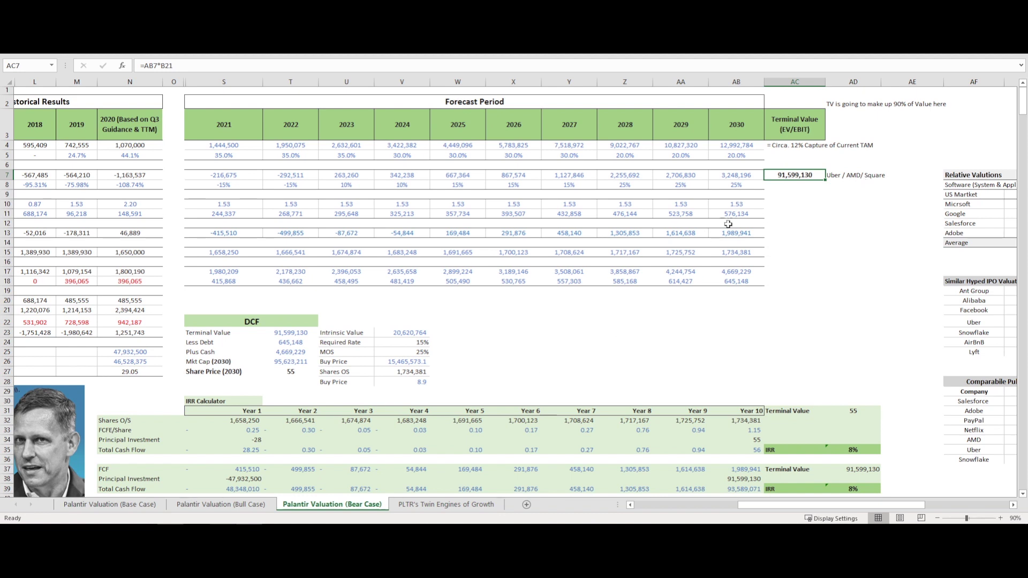
# - Delete '/ AMD/ Square' from the AD7 label so it reads just 'Uber'
pyautogui.click(859, 174)
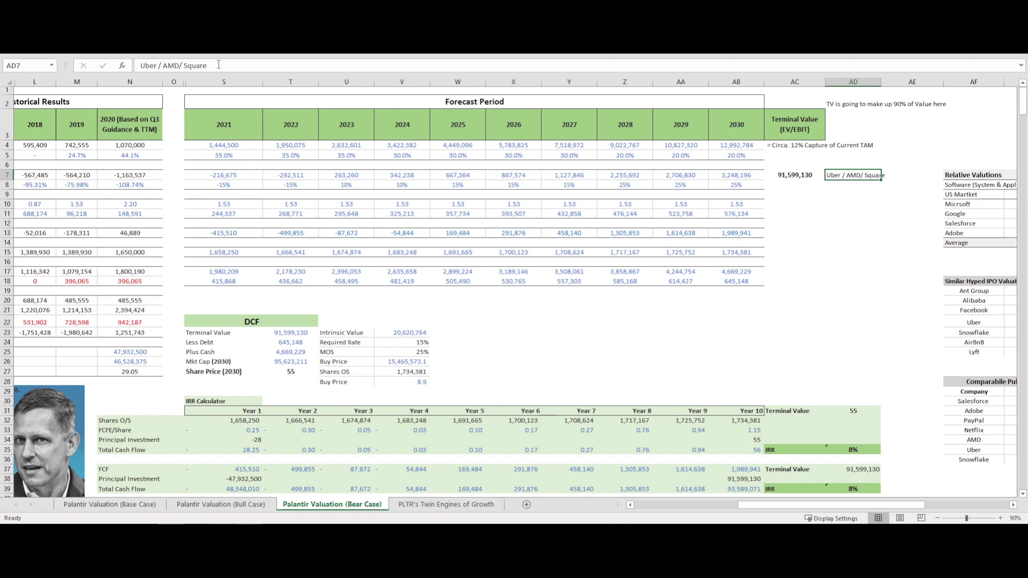
pyautogui.moveTo(218, 65); pyautogui.dragTo(160, 65)
pyautogui.press('BackSpace')
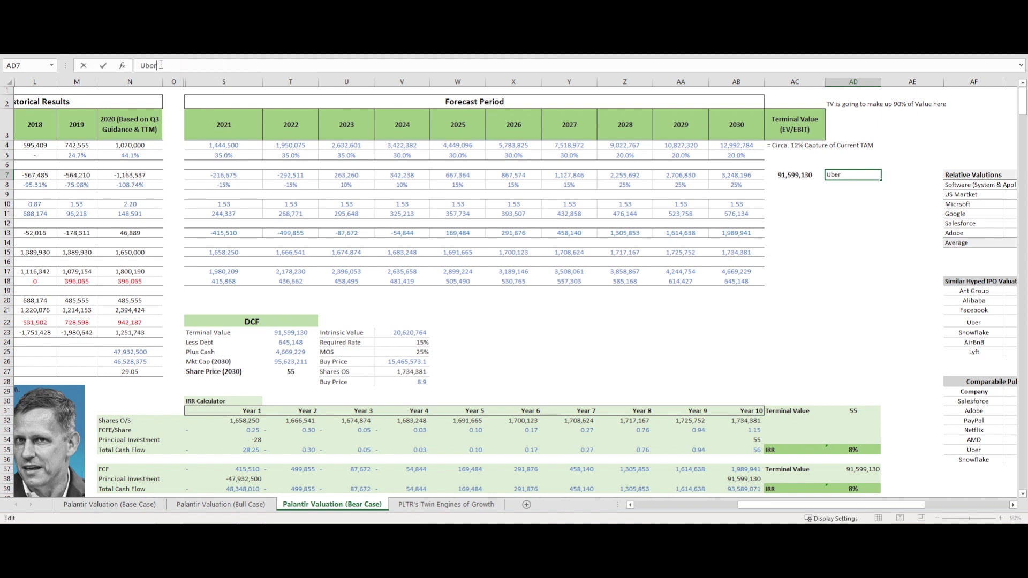
pyautogui.click(813, 175)
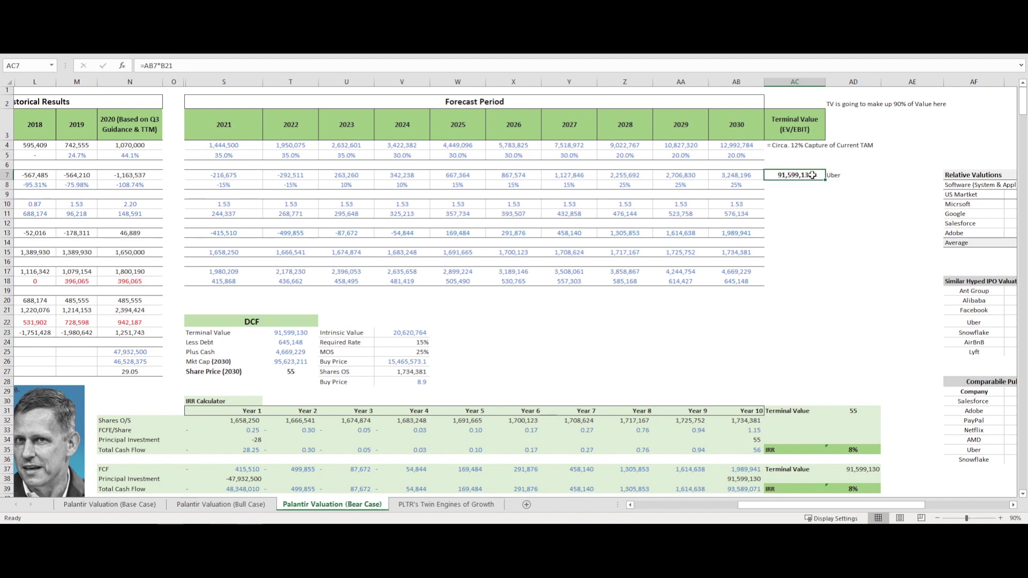
pyautogui.click(857, 175)
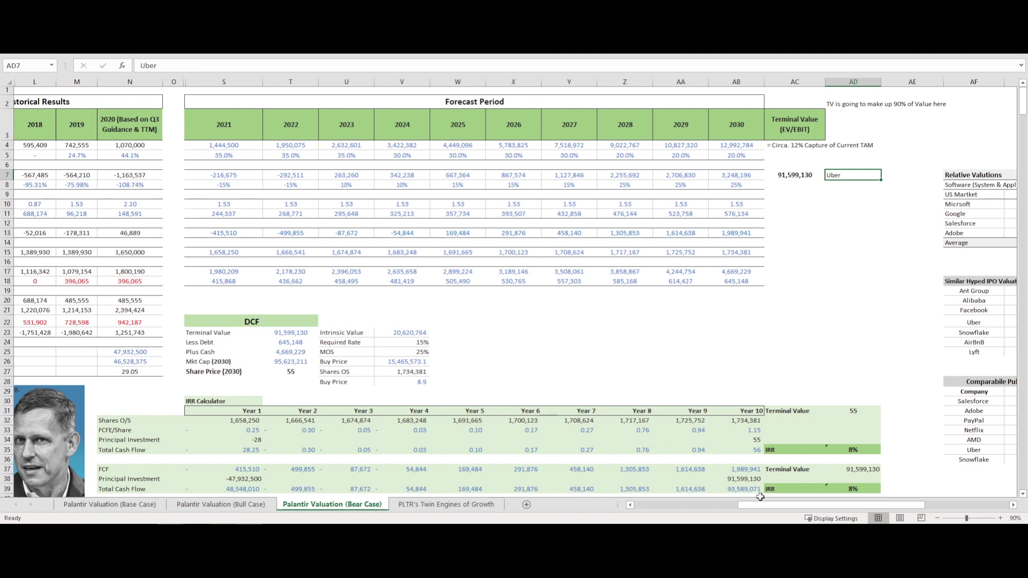
pyautogui.moveTo(776, 503); pyautogui.dragTo(754, 507)
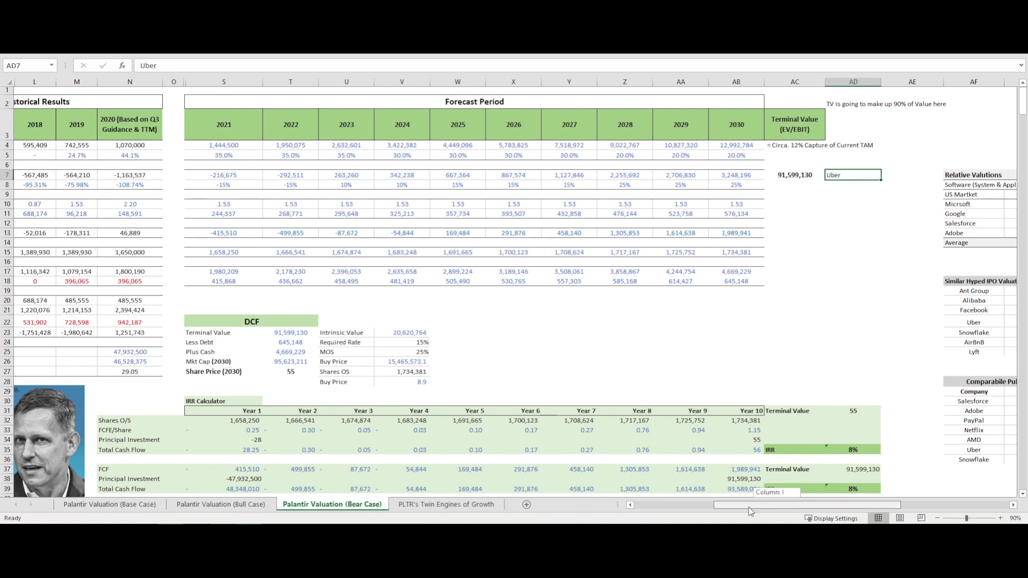
pyautogui.moveTo(748, 511); pyautogui.dragTo(721, 509)
# - Inspect the Bear Case share price, Intrinsic Value NPV and N25 market cap formulas
pyautogui.click(298, 372)
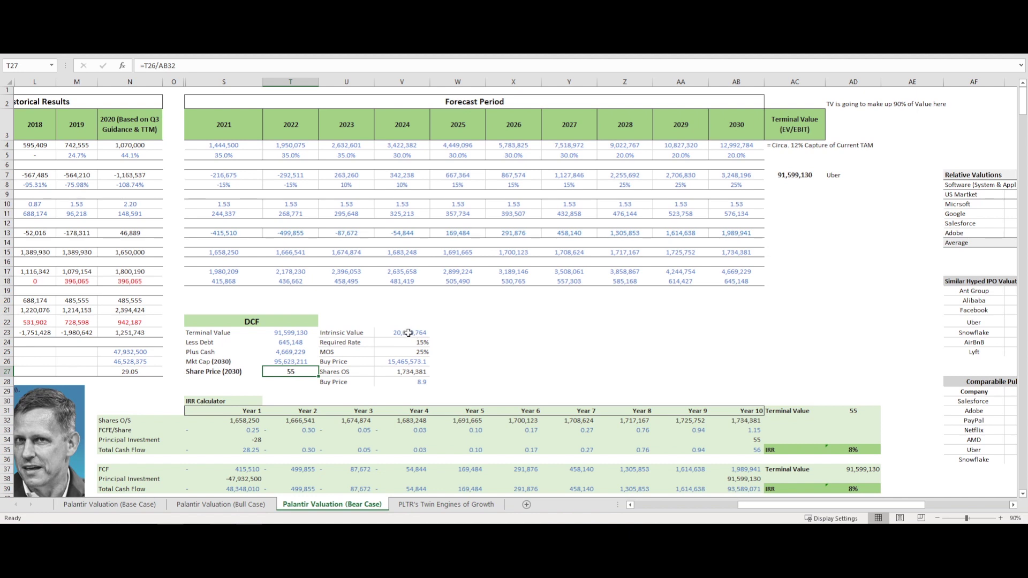
pyautogui.moveTo(406, 381); pyautogui.dragTo(345, 362)
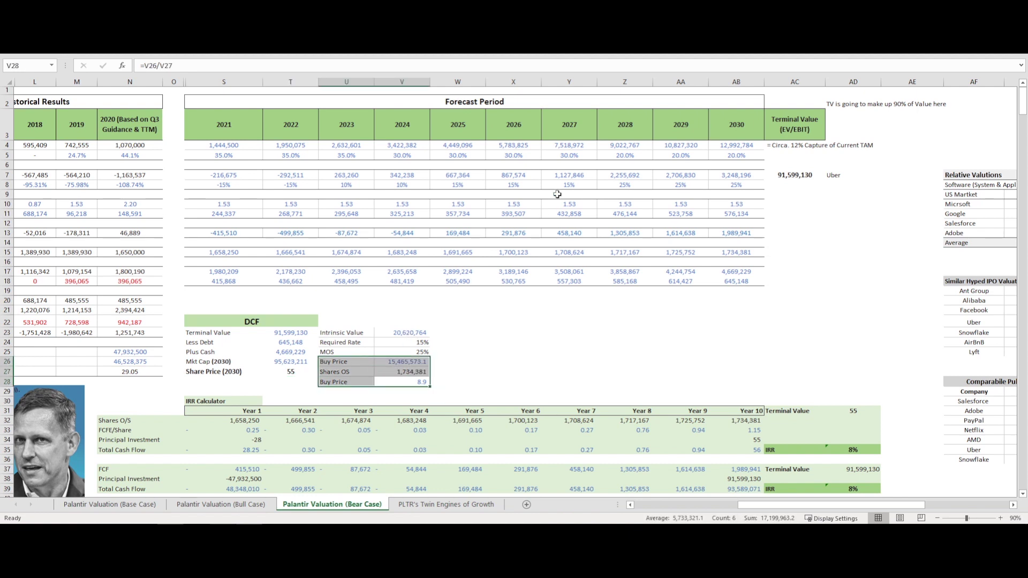
pyautogui.click(489, 352)
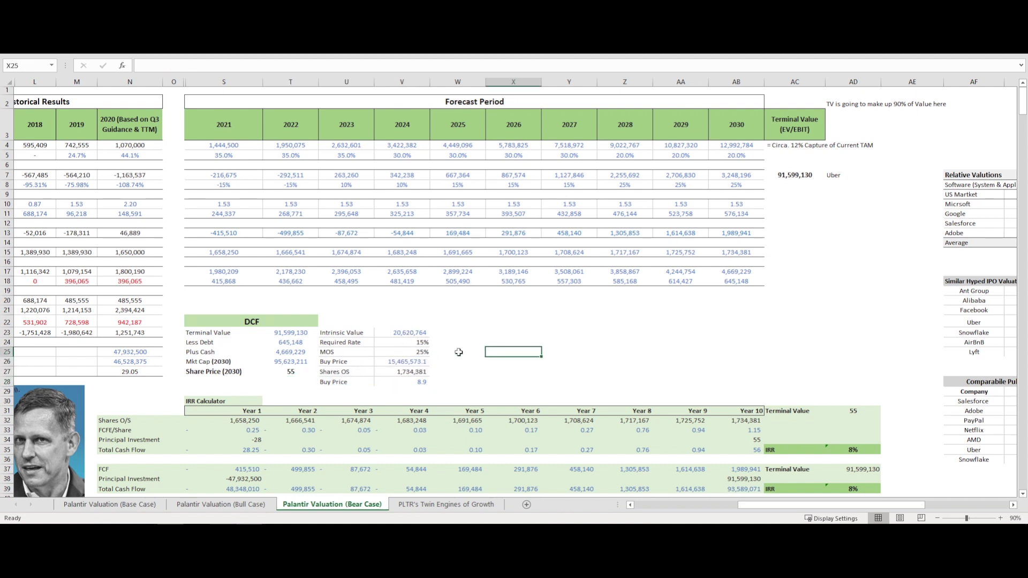
pyautogui.click(402, 333)
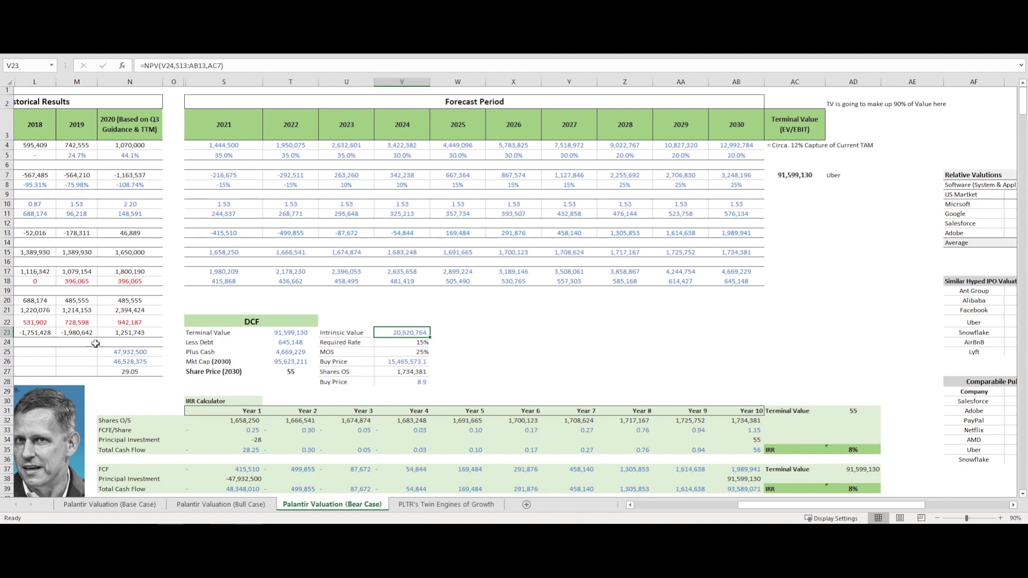
pyautogui.click(127, 352)
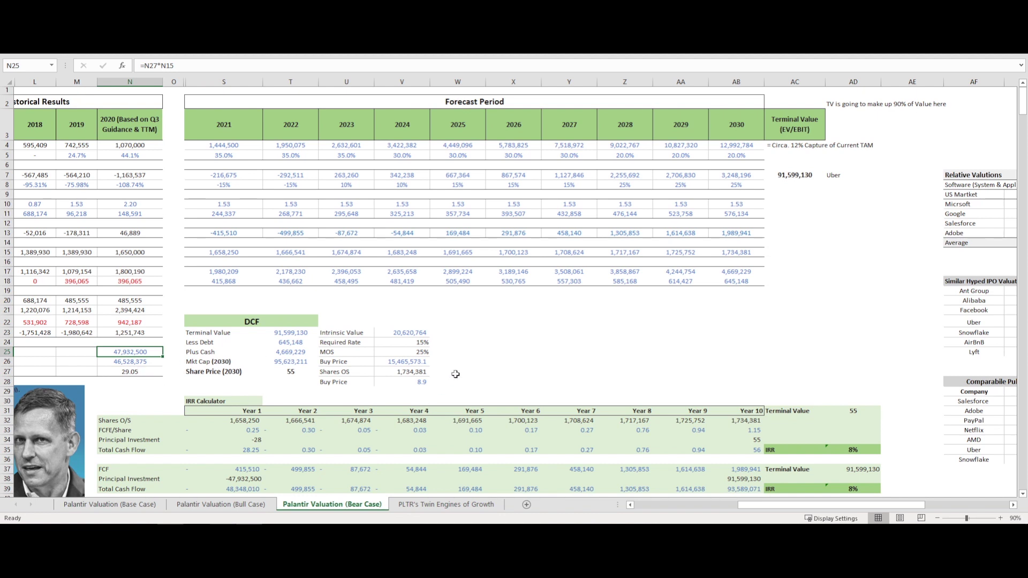
pyautogui.click(457, 372)
pyautogui.click(411, 391)
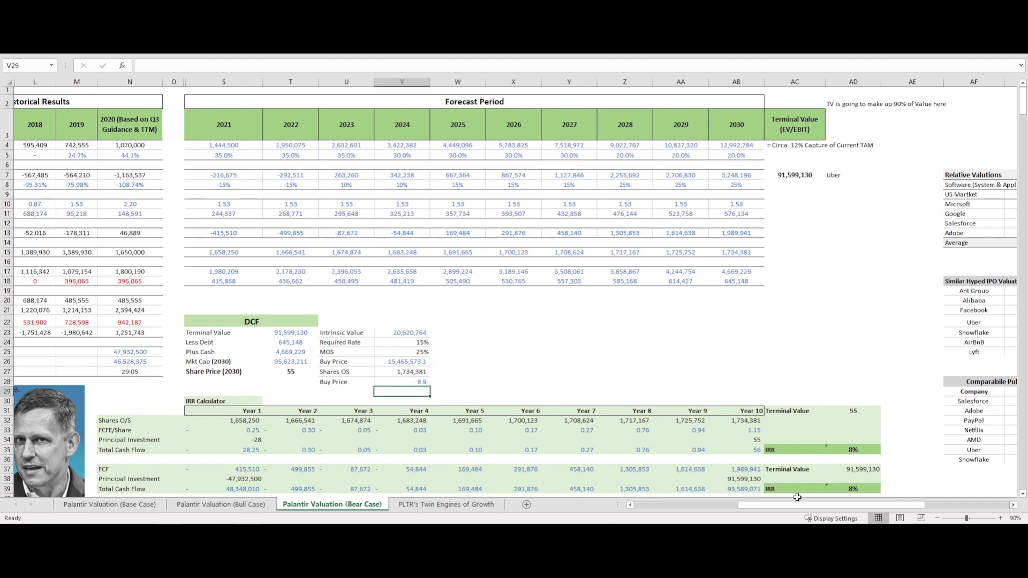
# - Check the AD35 IRR formula, then return to the Bull Case sheet
pyautogui.moveTo(792, 507); pyautogui.dragTo(765, 507)
pyautogui.scroll(-1, 776, 399)
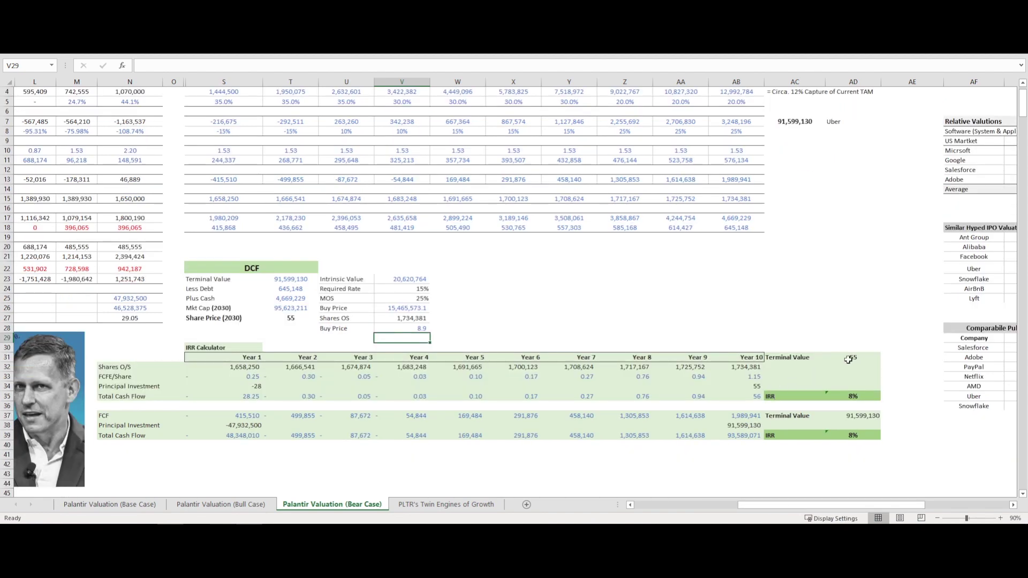
pyautogui.click(840, 396)
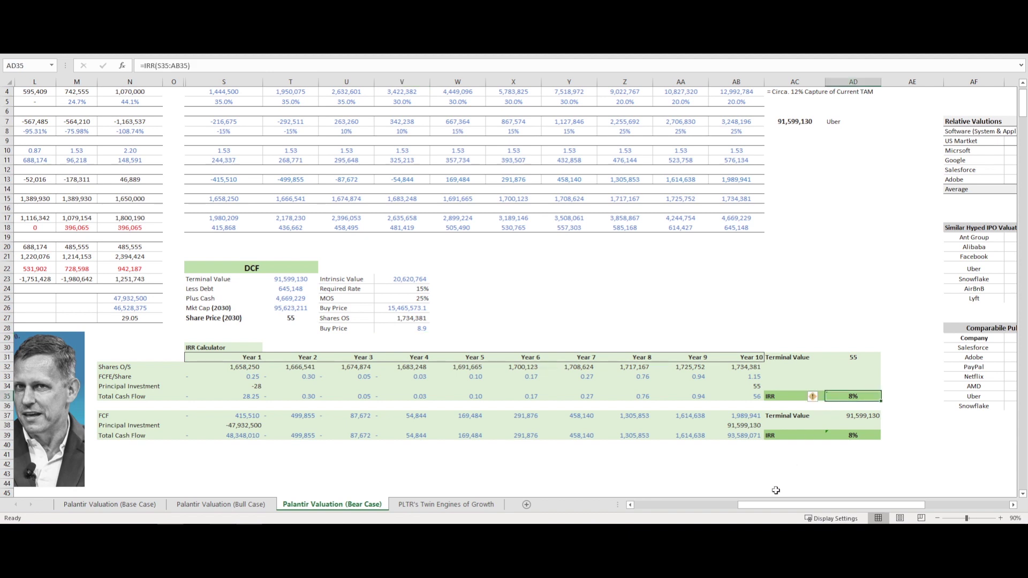
pyautogui.moveTo(772, 504)
pyautogui.mouseDown()
pyautogui.moveTo(786, 502)
pyautogui.moveTo(766, 503)
pyautogui.mouseUp()
pyautogui.scroll(1, 517, 326)
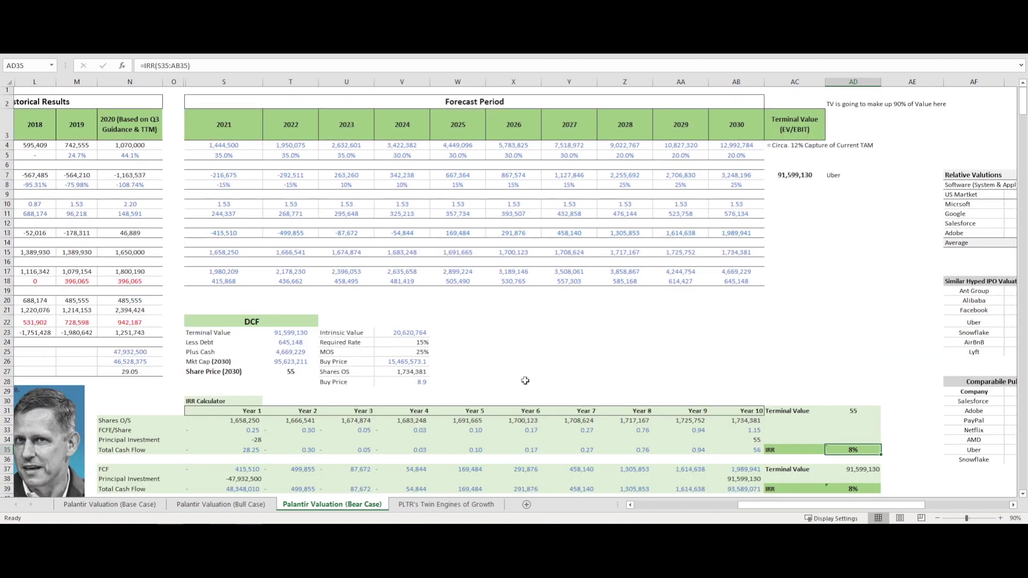
pyautogui.moveTo(773, 504); pyautogui.dragTo(719, 504)
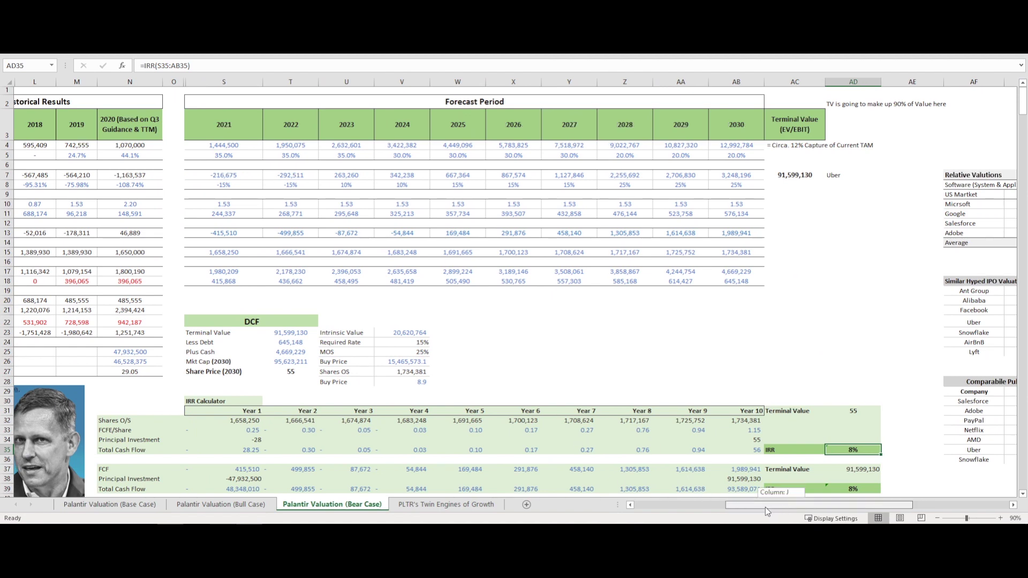
pyautogui.moveTo(765, 506); pyautogui.dragTo(600, 507)
pyautogui.click(221, 505)
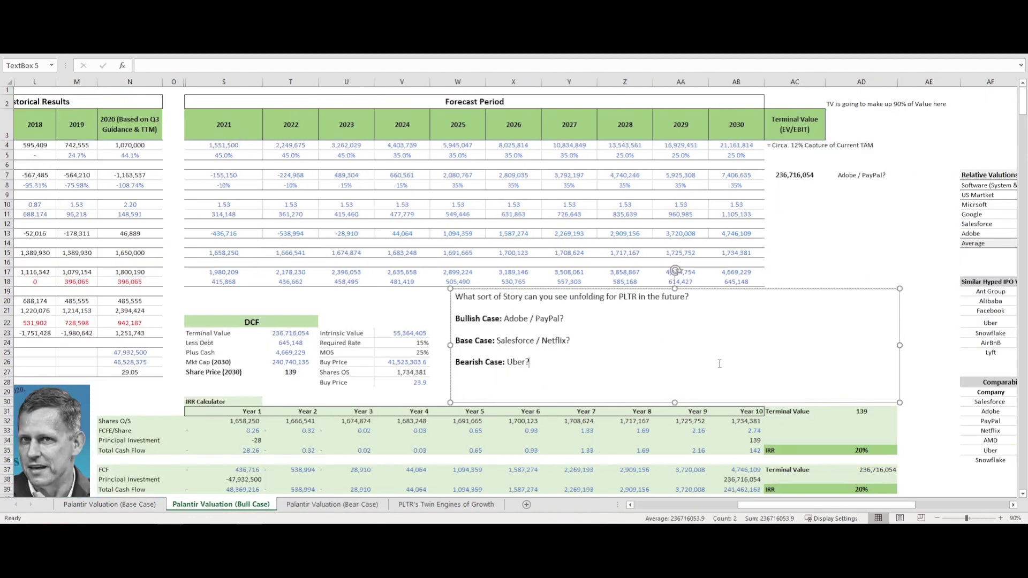
pyautogui.moveTo(712, 365); pyautogui.dragTo(482, 313)
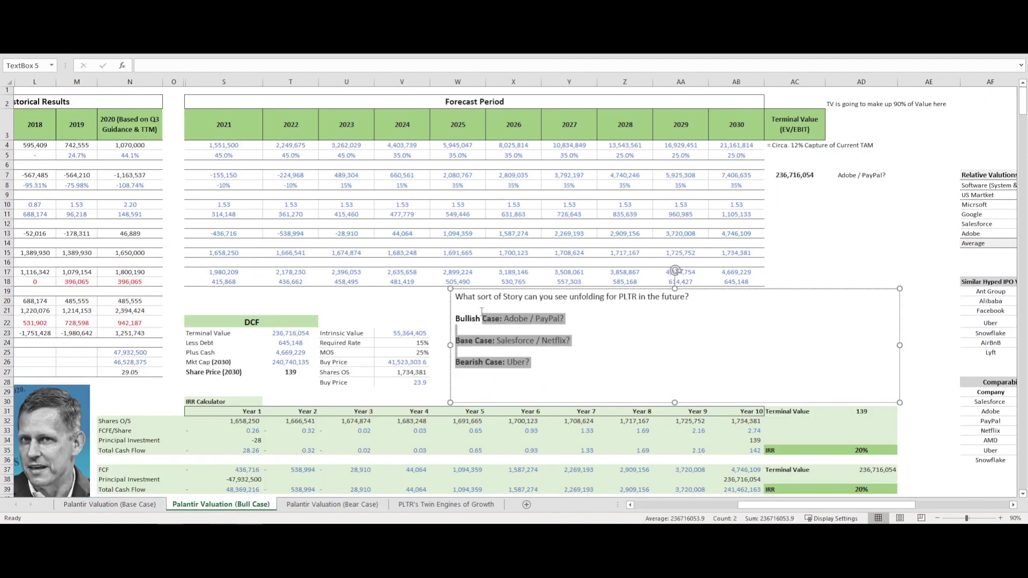
pyautogui.click(603, 347)
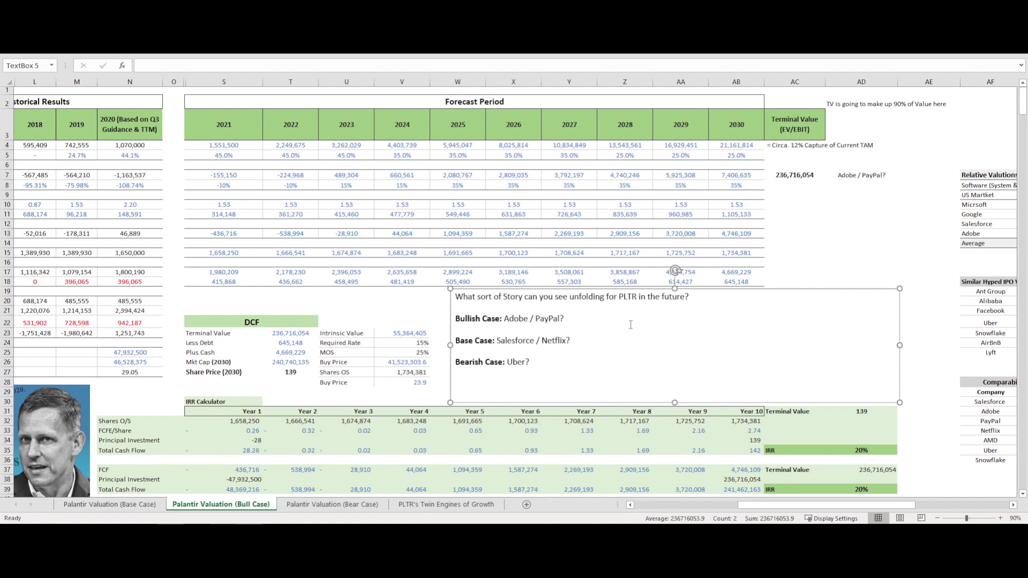
pyautogui.click(852, 176)
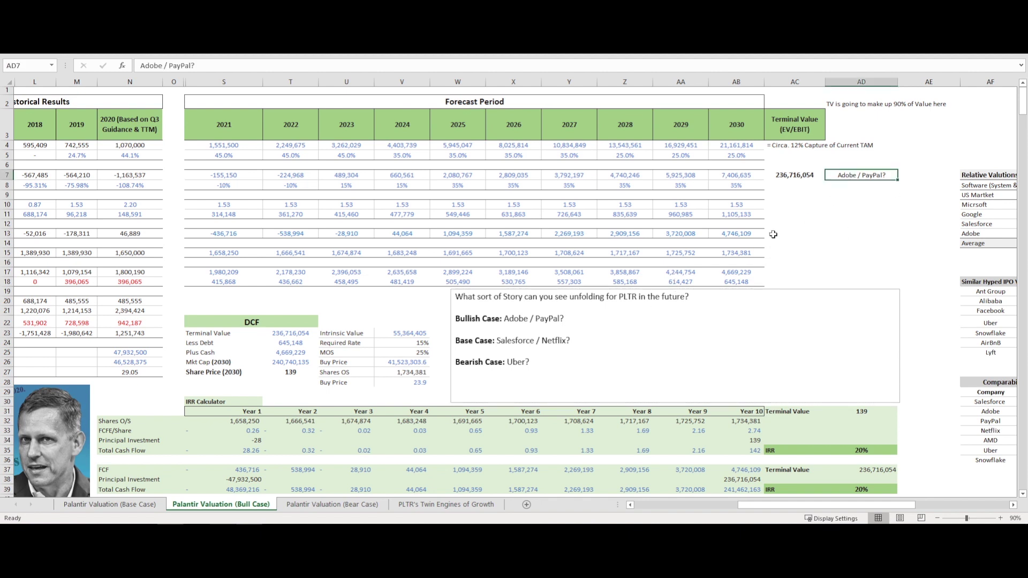
pyautogui.click(669, 321)
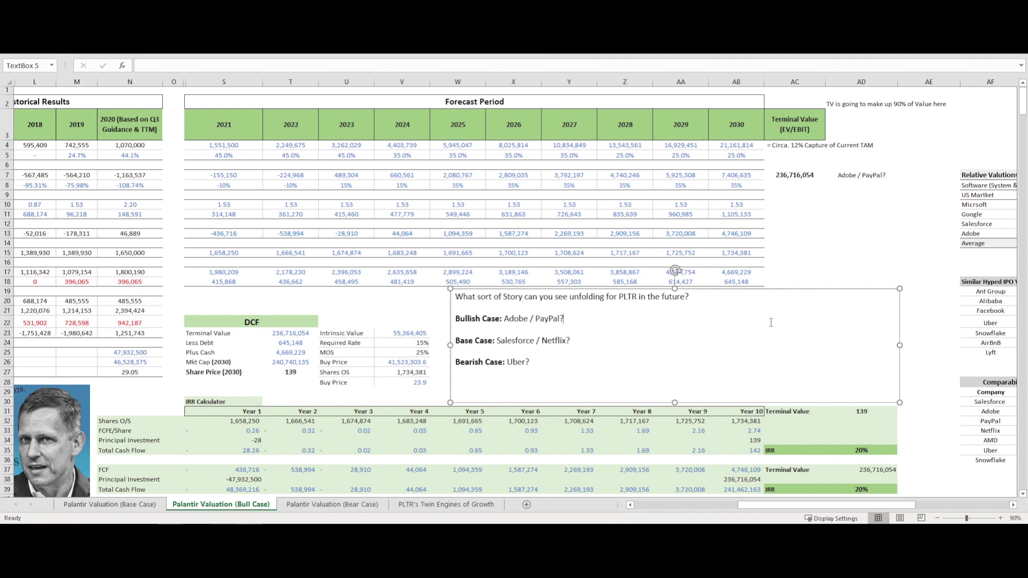
pyautogui.click(787, 197)
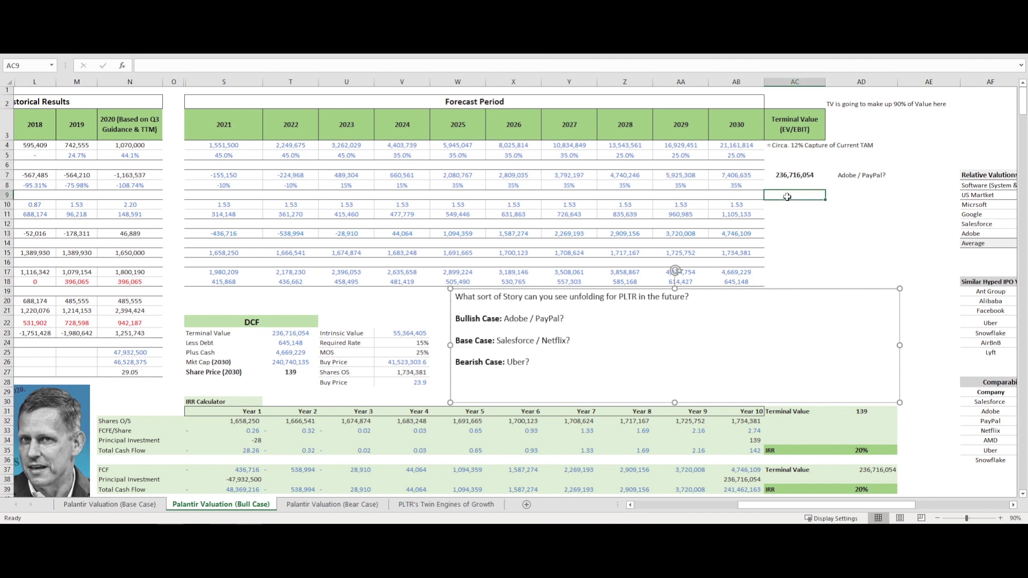
pyautogui.moveTo(752, 506); pyautogui.dragTo(718, 507)
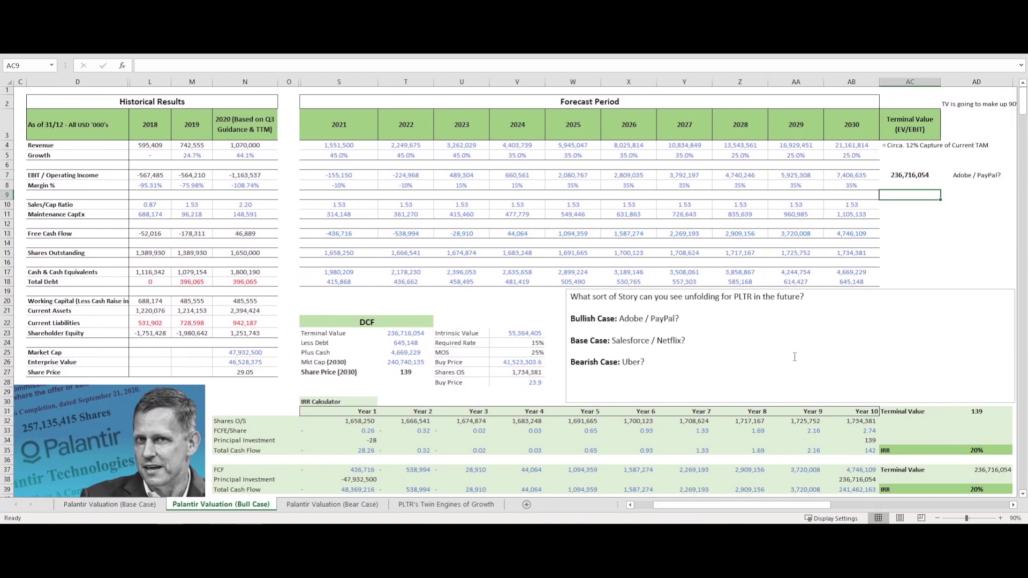
pyautogui.click(788, 341)
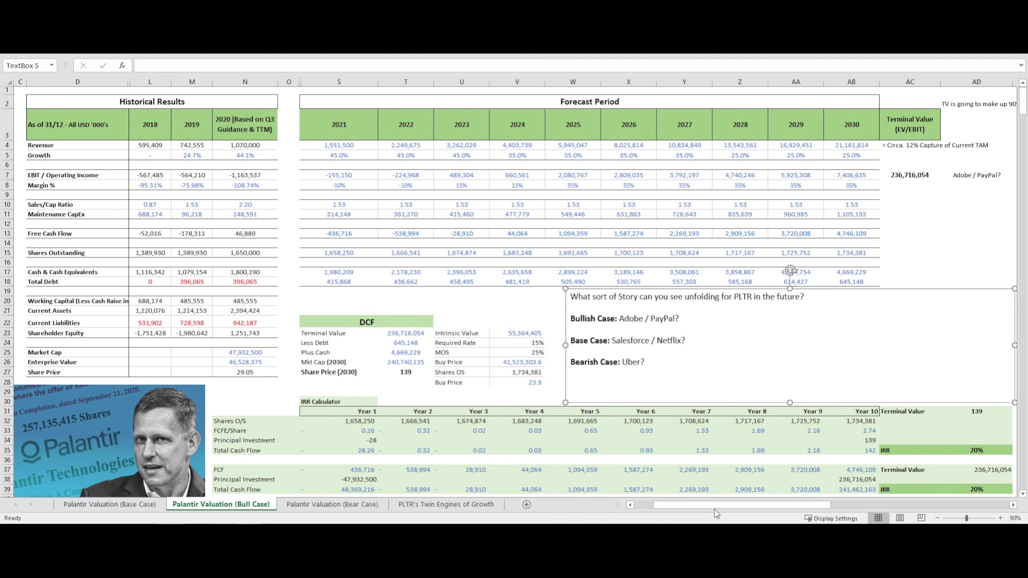
pyautogui.moveTo(714, 509); pyautogui.dragTo(726, 507)
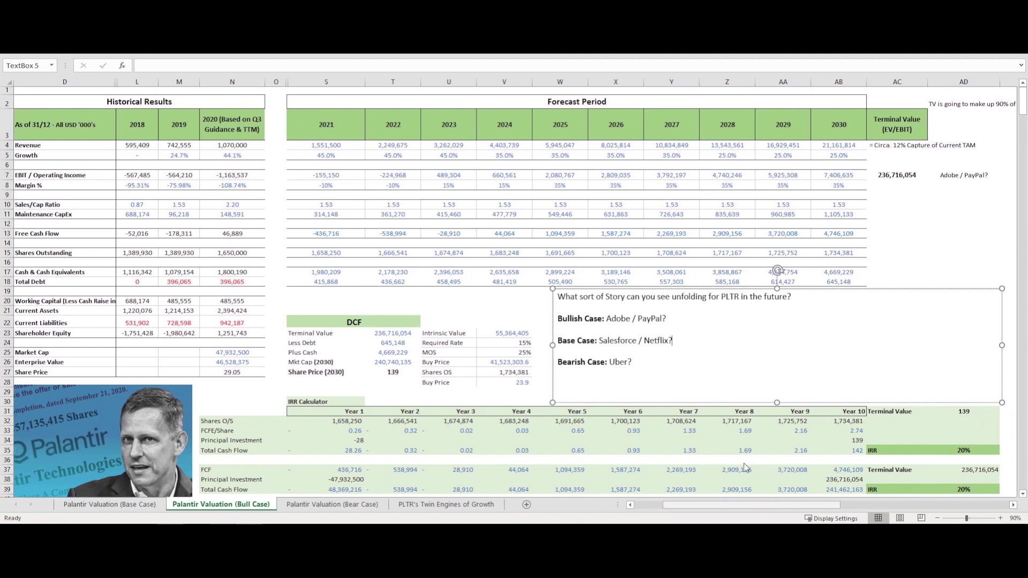
pyautogui.moveTo(674, 341); pyautogui.dragTo(580, 316)
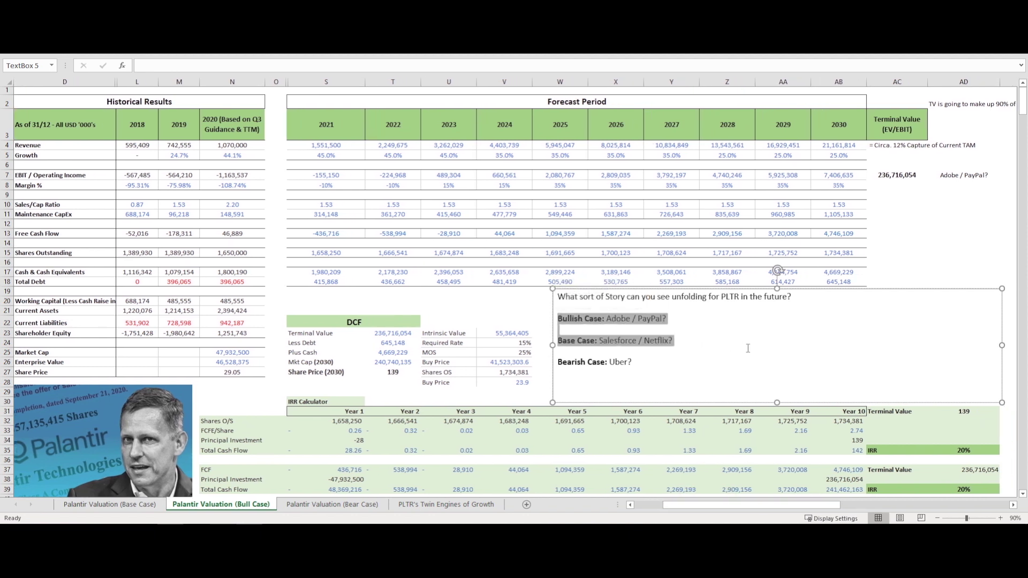
pyautogui.click(749, 347)
pyautogui.click(750, 343)
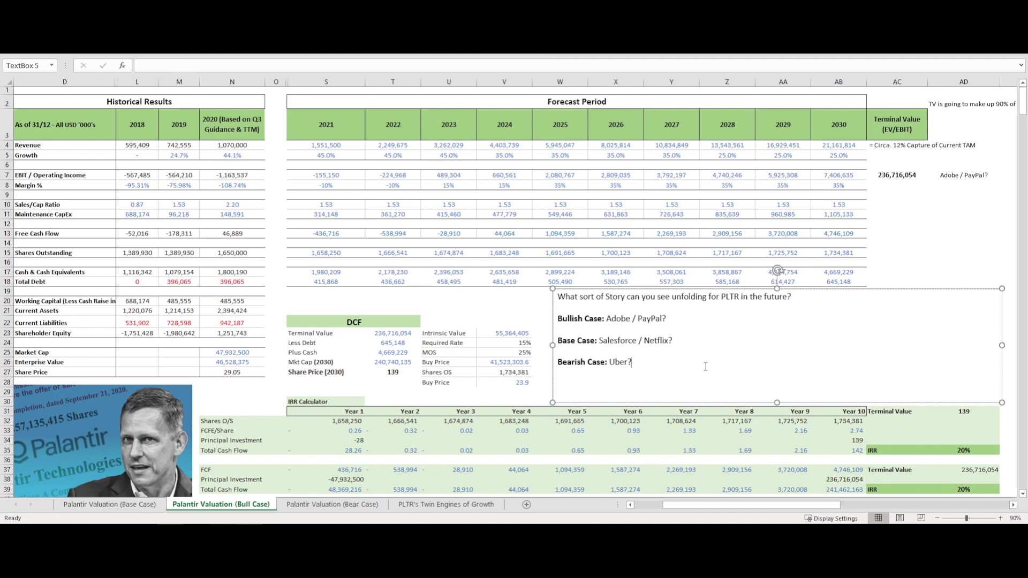
pyautogui.hotkey('ctrl', 'shift', 'Left')
pyautogui.hotkey('ctrl', 'shift', 'Left')
pyautogui.click(691, 347)
pyautogui.moveTo(692, 341); pyautogui.dragTo(563, 323)
pyautogui.click(690, 375)
pyautogui.moveTo(734, 505); pyautogui.dragTo(744, 507)
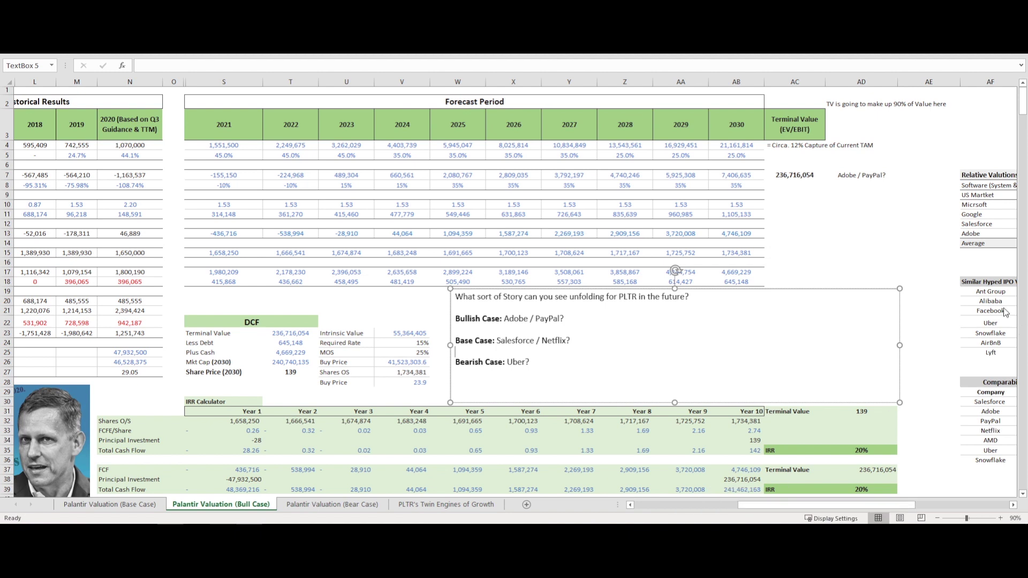
pyautogui.click(687, 373)
pyautogui.moveTo(750, 506); pyautogui.dragTo(718, 509)
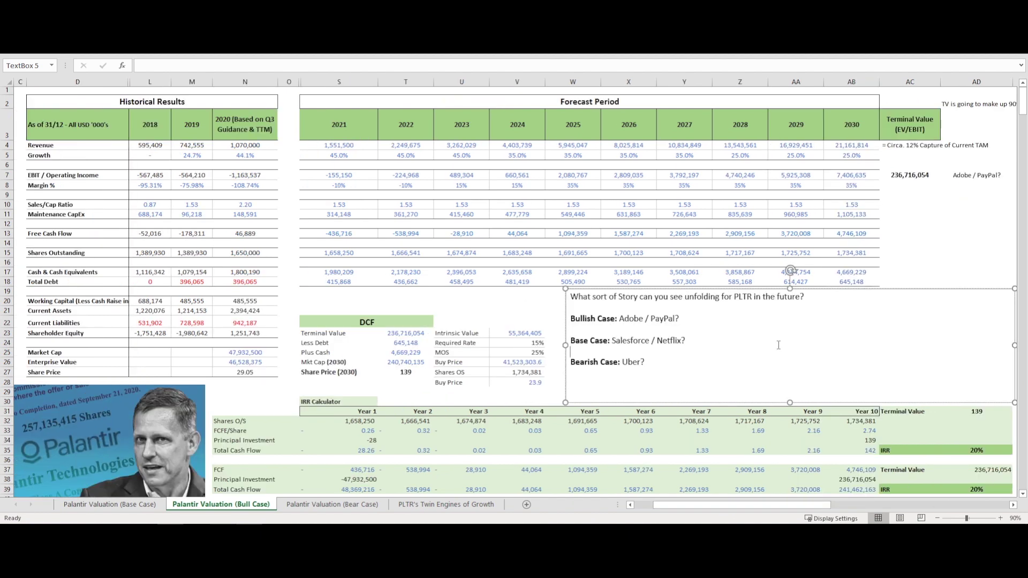
pyautogui.hscroll(1, 779, 345)
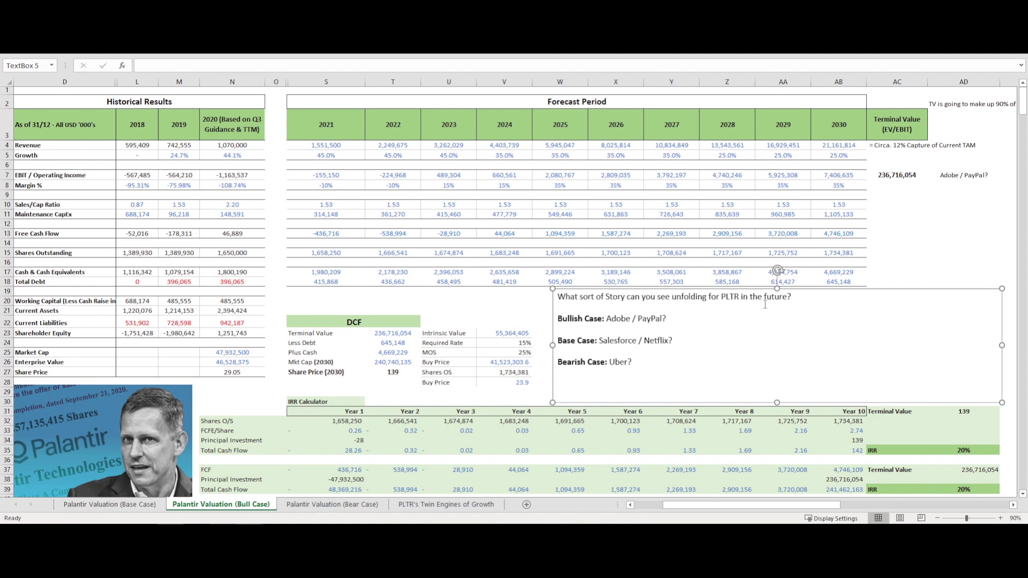
pyautogui.click(771, 355)
pyautogui.click(768, 361)
pyautogui.moveTo(746, 367); pyautogui.dragTo(567, 319)
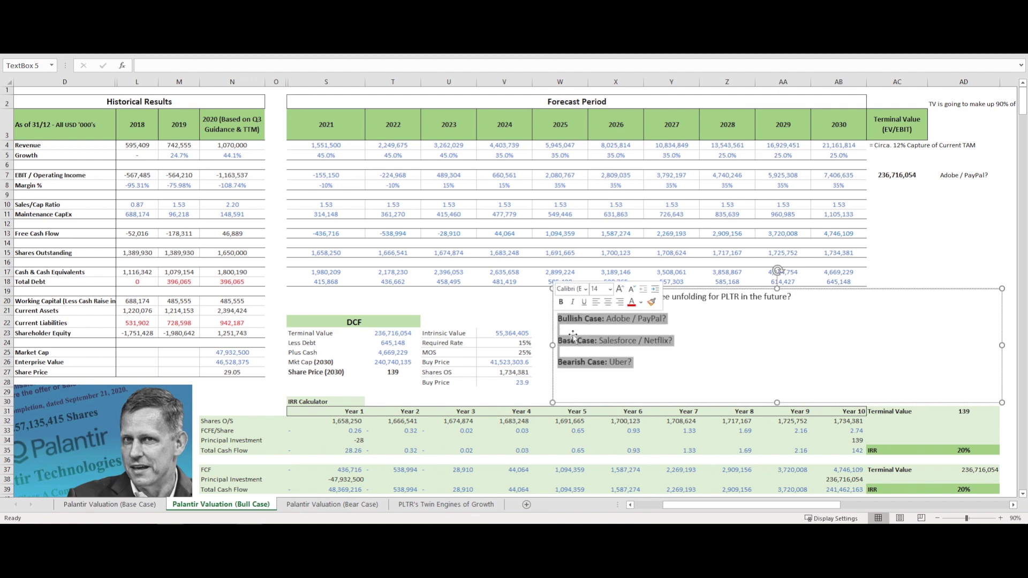
pyautogui.click(731, 378)
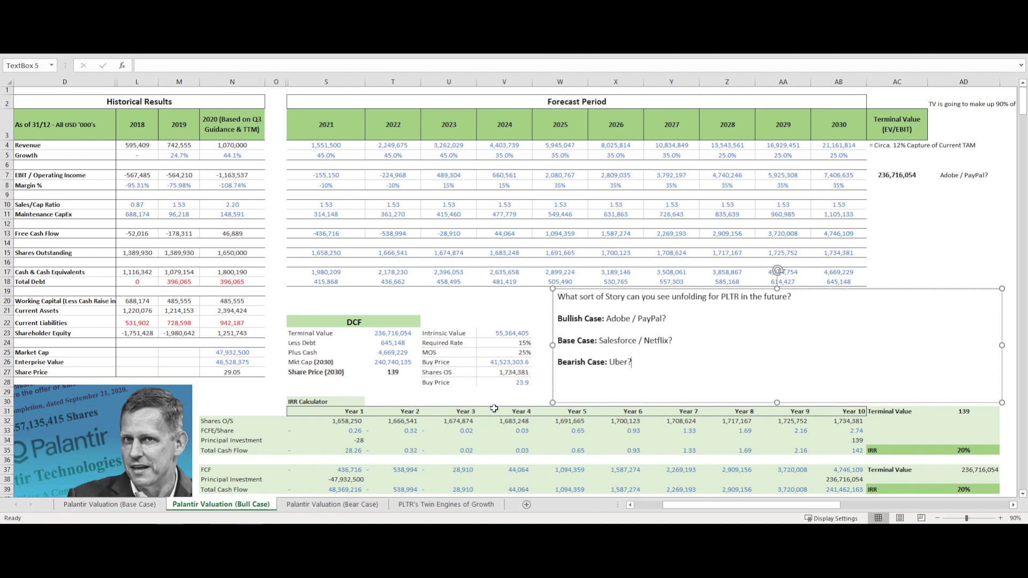
pyautogui.click(699, 357)
pyautogui.click(695, 342)
pyautogui.press('Down')
pyautogui.press('Down')
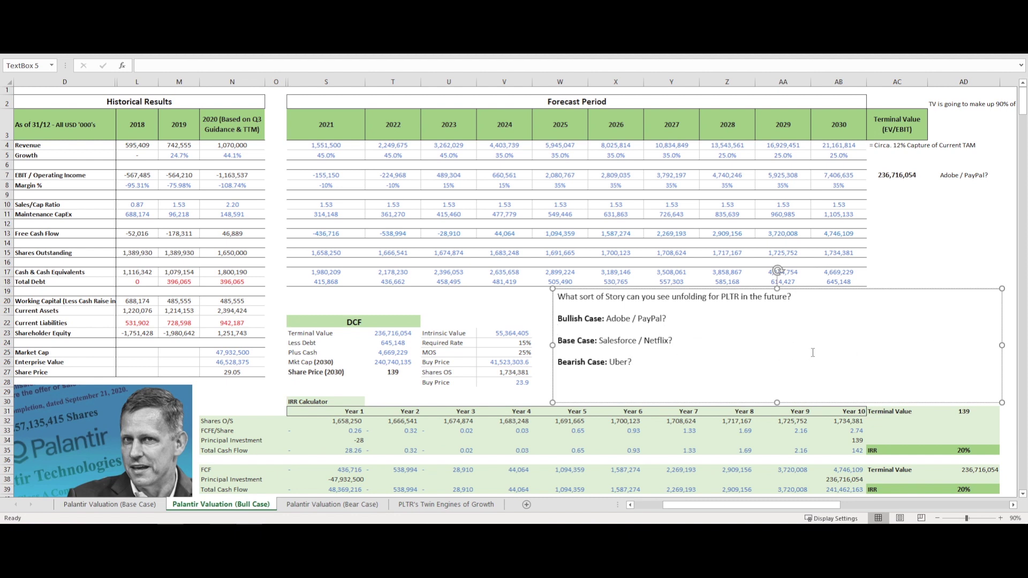